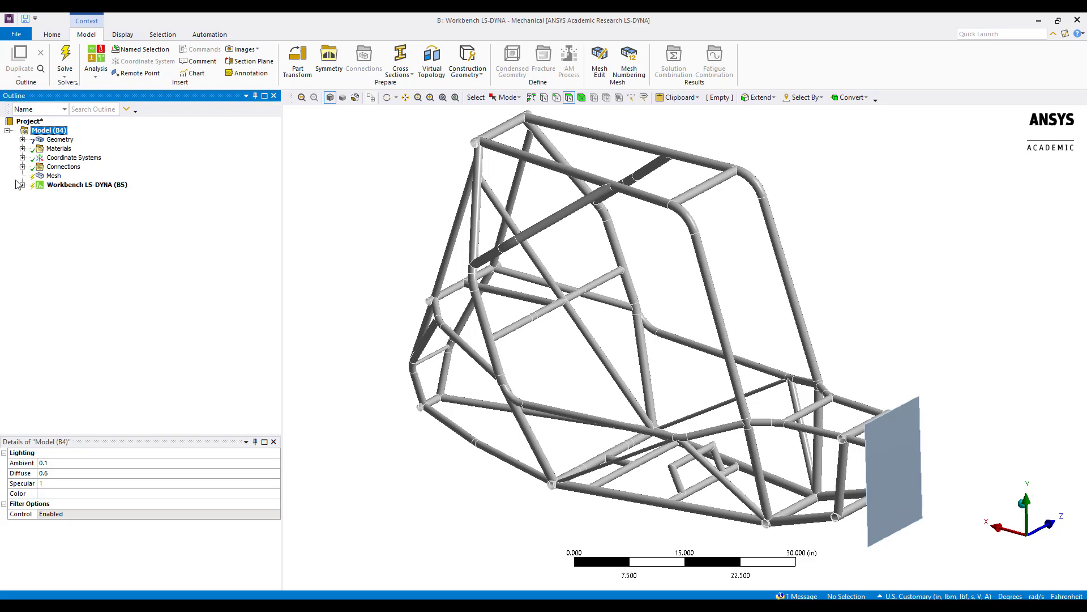
Inspect the custom coordinate system and the tubes that define it, orbiting the frame.
left_click(22, 157)
left_click(62, 176)
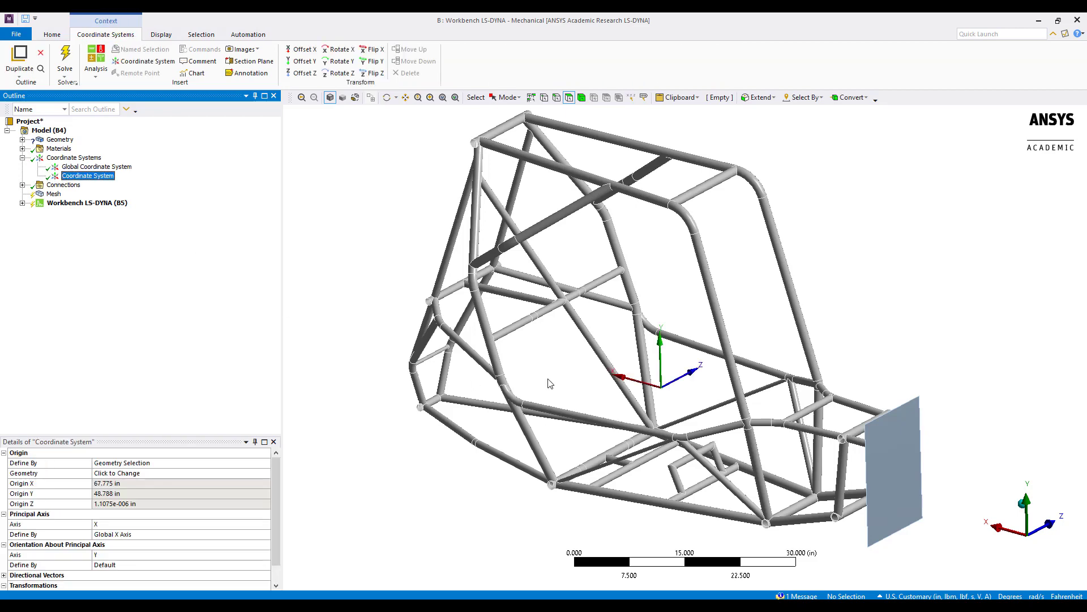
mouse_move(576, 399)
middle_mouse_down()
mouse_move(599, 376)
mouse_move(624, 376)
mouse_move(589, 369)
mouse_move(577, 381)
middle_mouse_up()
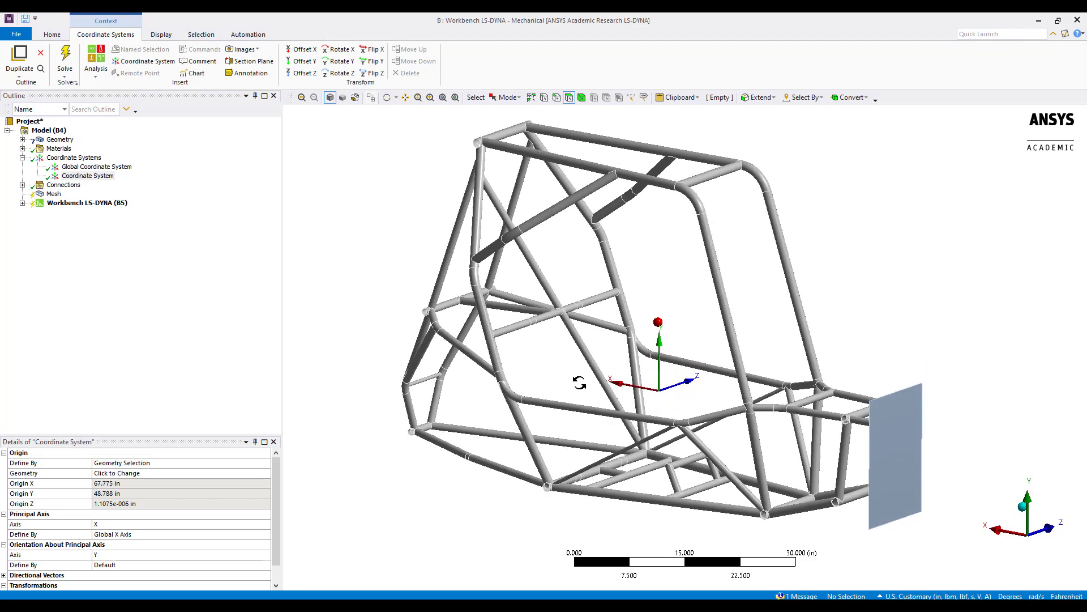
left_click(163, 473)
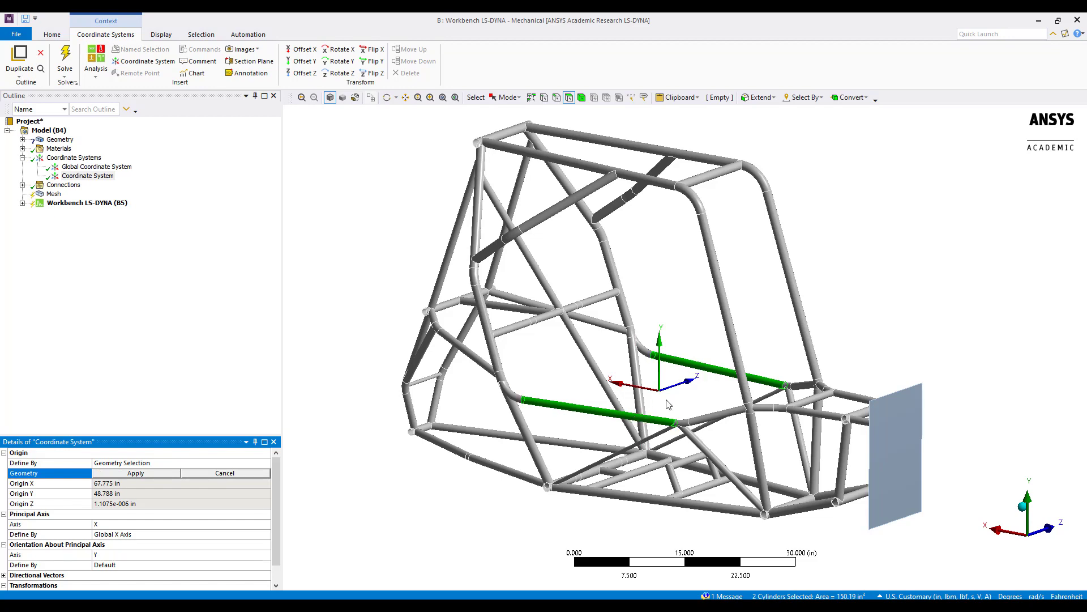
middle_click_drag(669, 399, 657, 374)
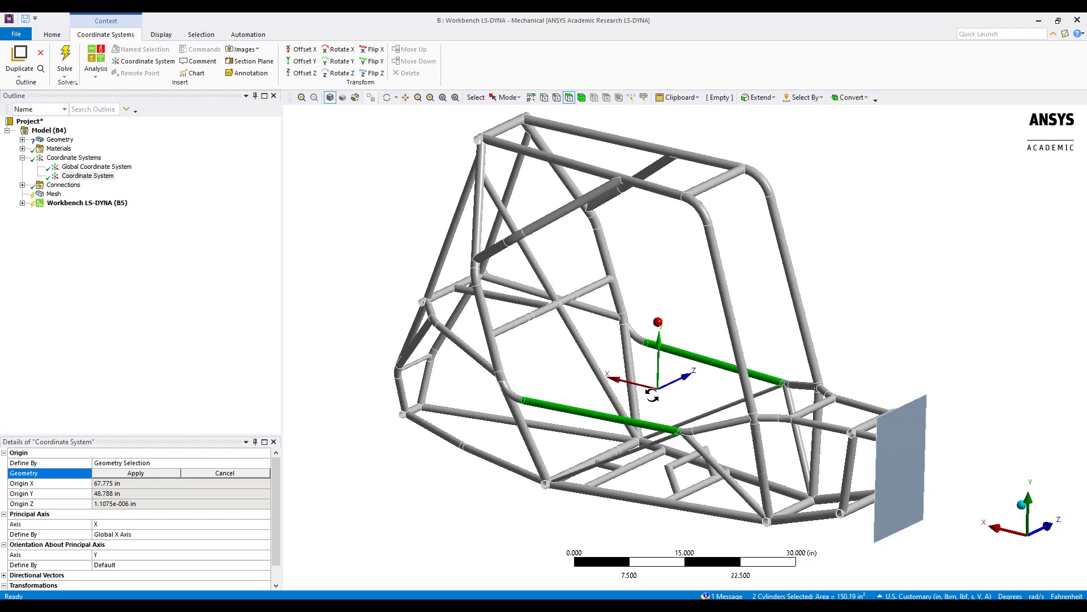
left_click(22, 158)
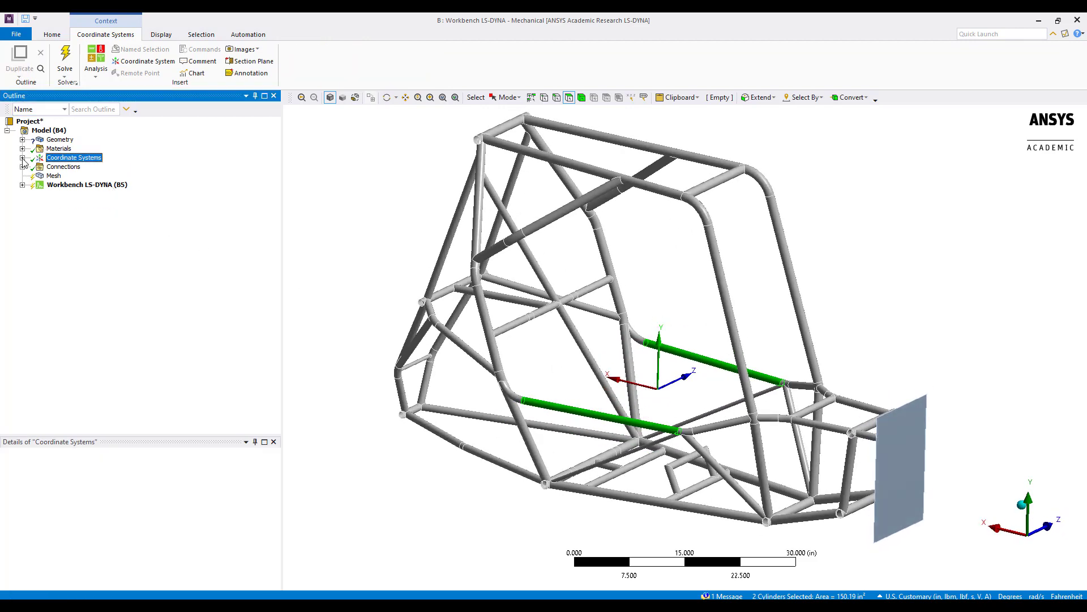
Give the first Geom\Surface body 0.06125 in thickness and check its Structural Steel material.
left_click(22, 140)
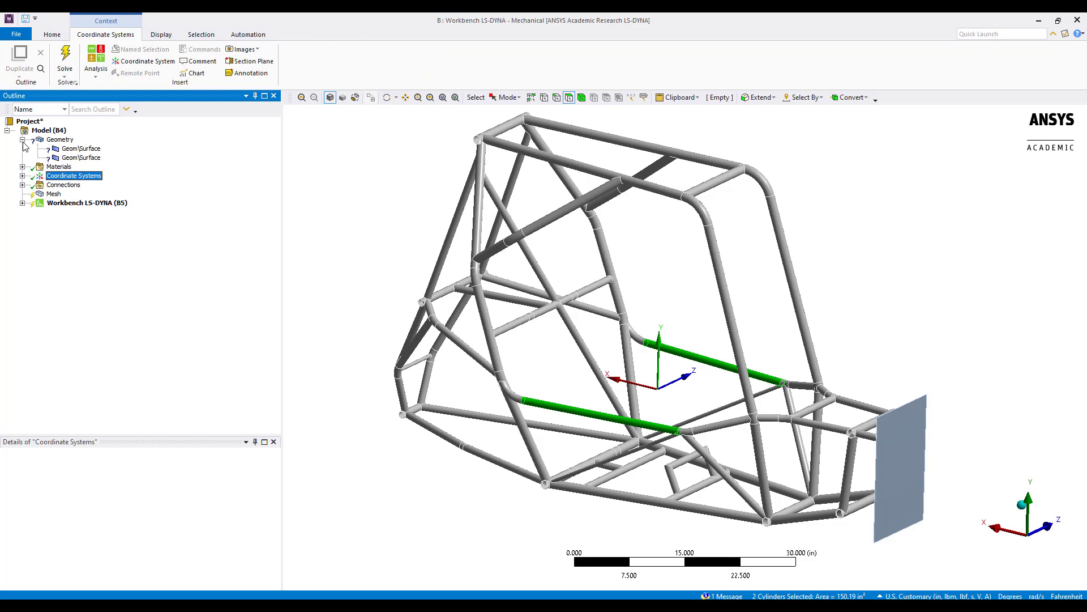
left_click(80, 149)
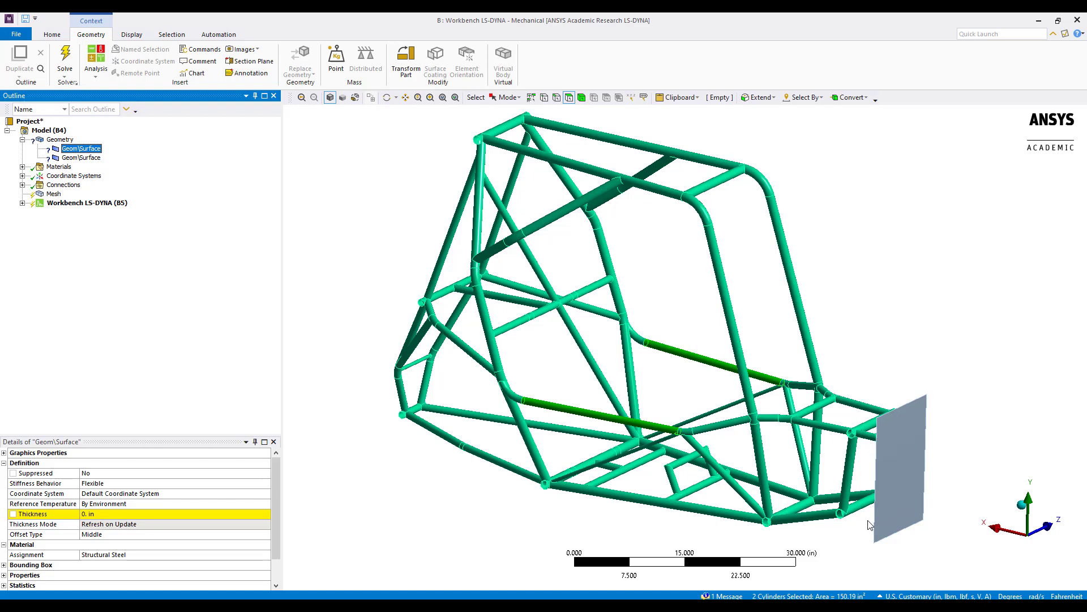
left_click(175, 514)
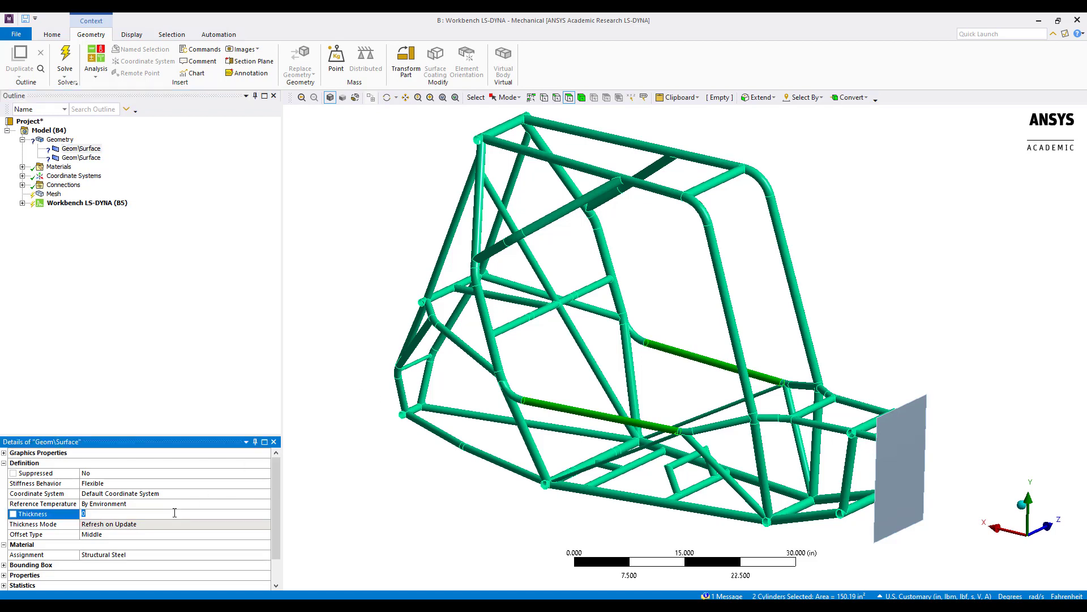
type(".06125")
key("Return")
left_click(149, 555)
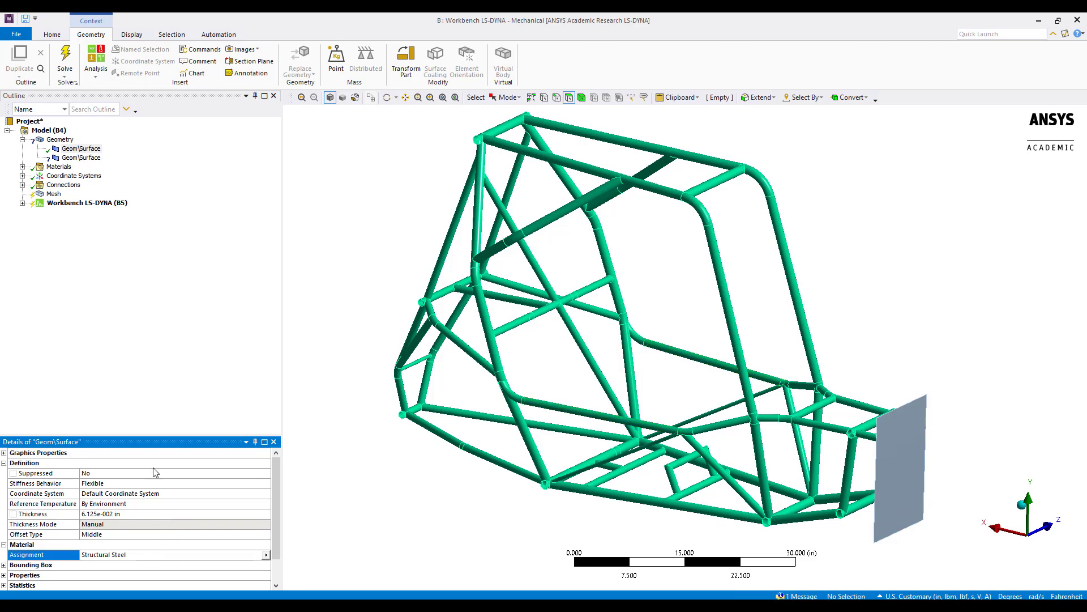
Make the second Geom\Surface body, the flat plate, Rigid with 0.001 in thickness.
left_click(88, 159)
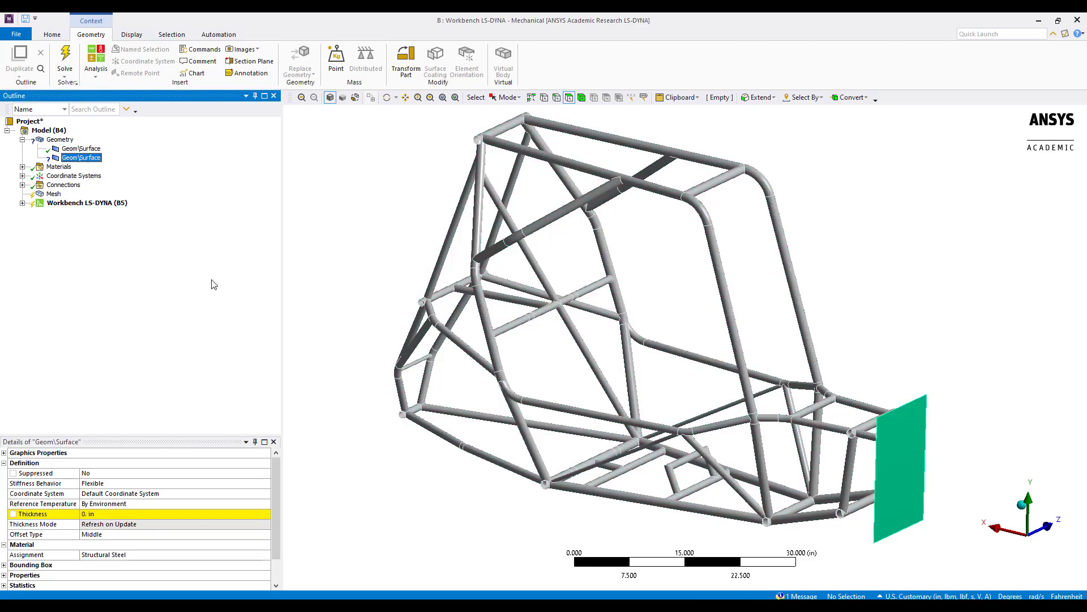
left_click(265, 486)
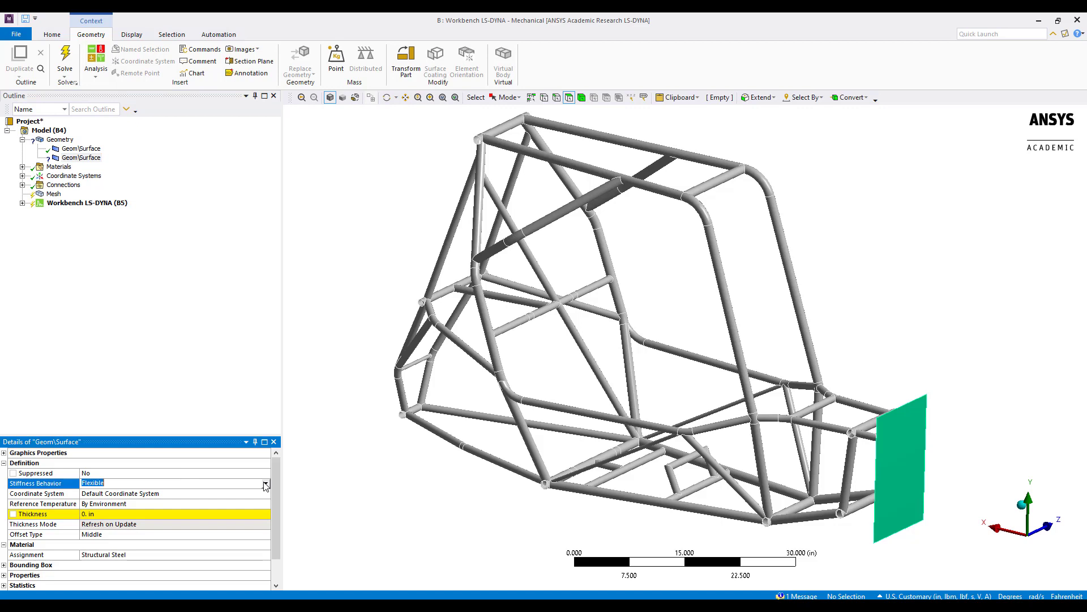
left_click(265, 485)
left_click(191, 503)
left_click(192, 505)
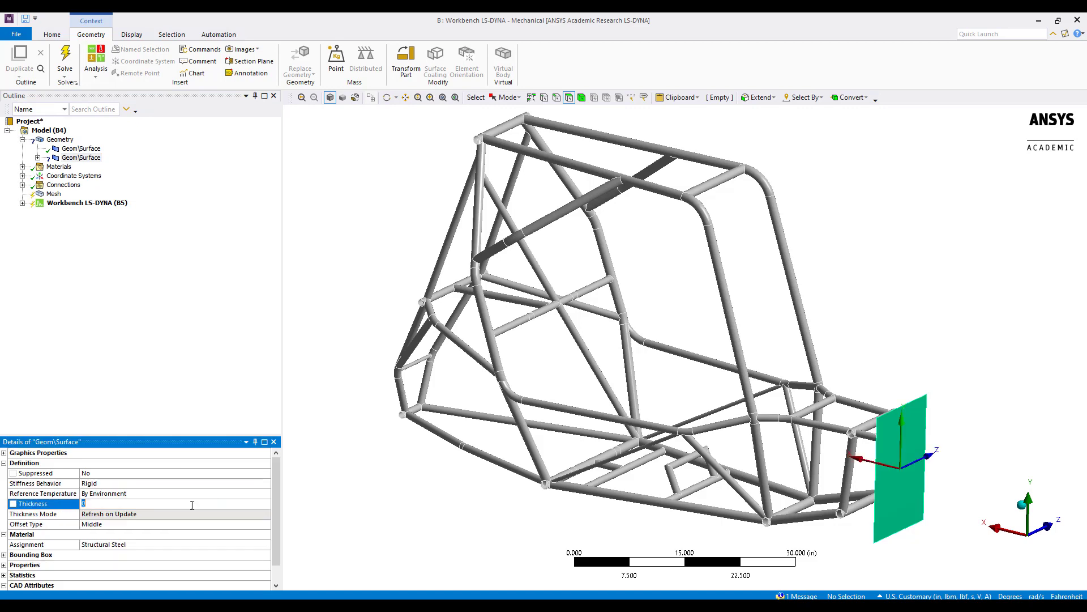
type(".001")
key("Return")
left_click(60, 139)
Insert a Point Mass under Geometry and scope it to four tube faces.
right_click(61, 140)
mouse_move(74, 150)
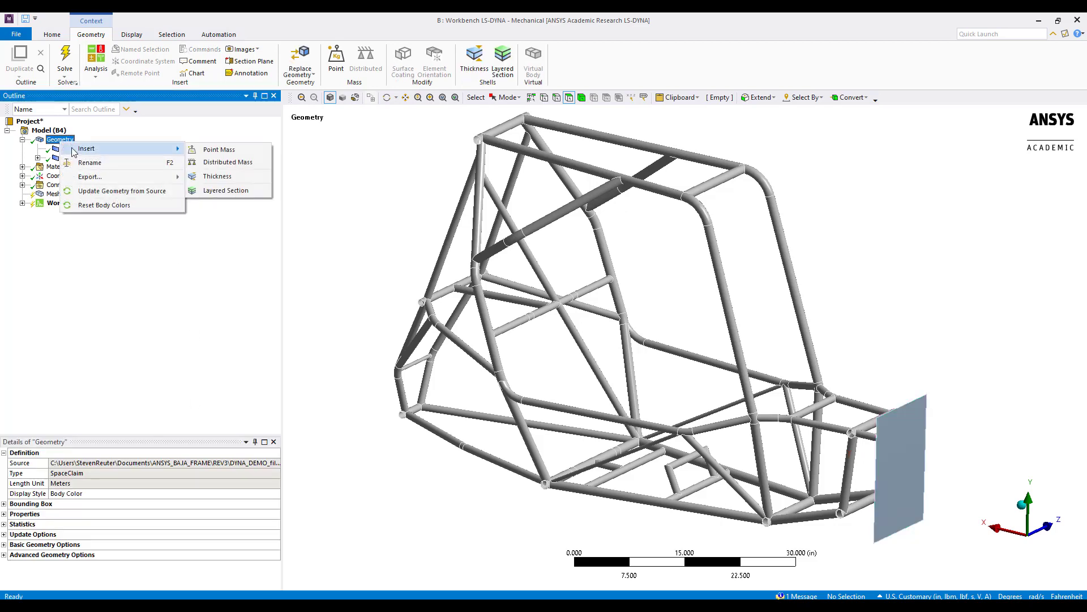
left_click(228, 151)
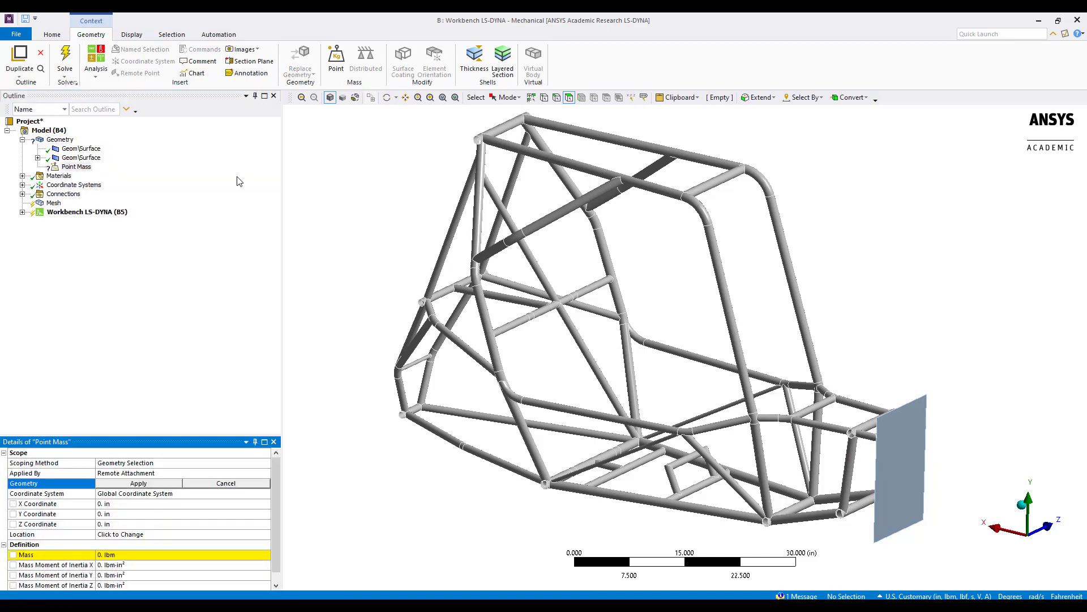
middle_click_drag(501, 346, 488, 347)
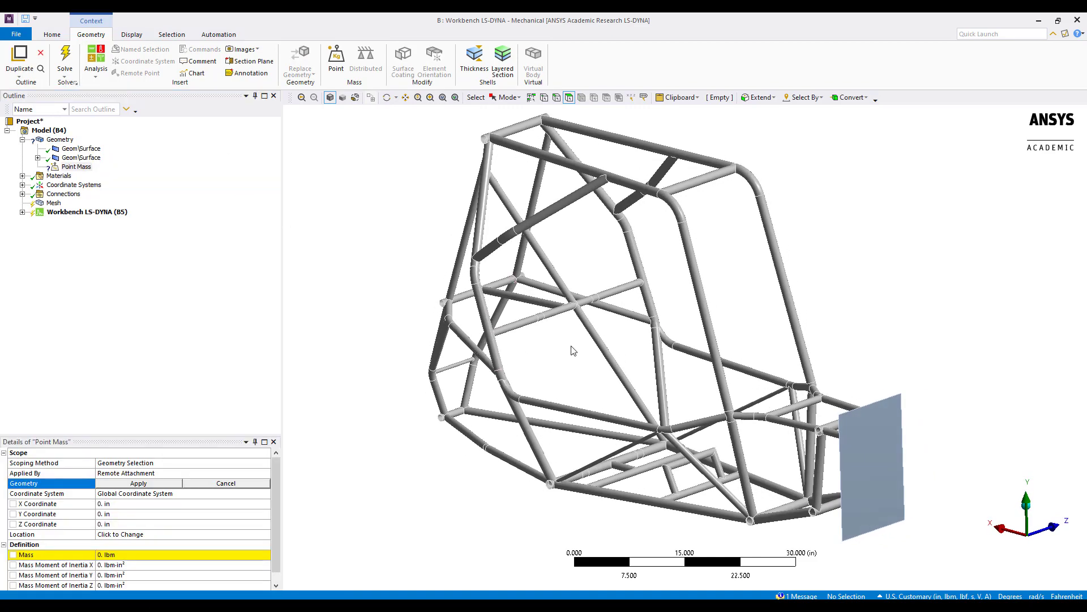
middle_click_drag(573, 350, 481, 335)
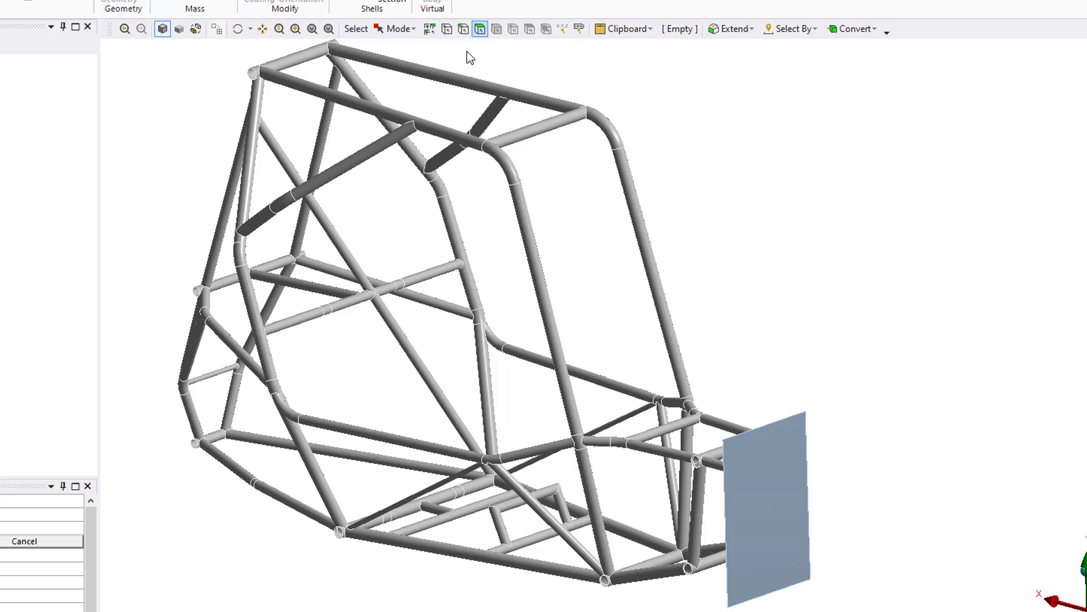
right_click_drag(303, 287, 371, 340)
left_click(455, 281)
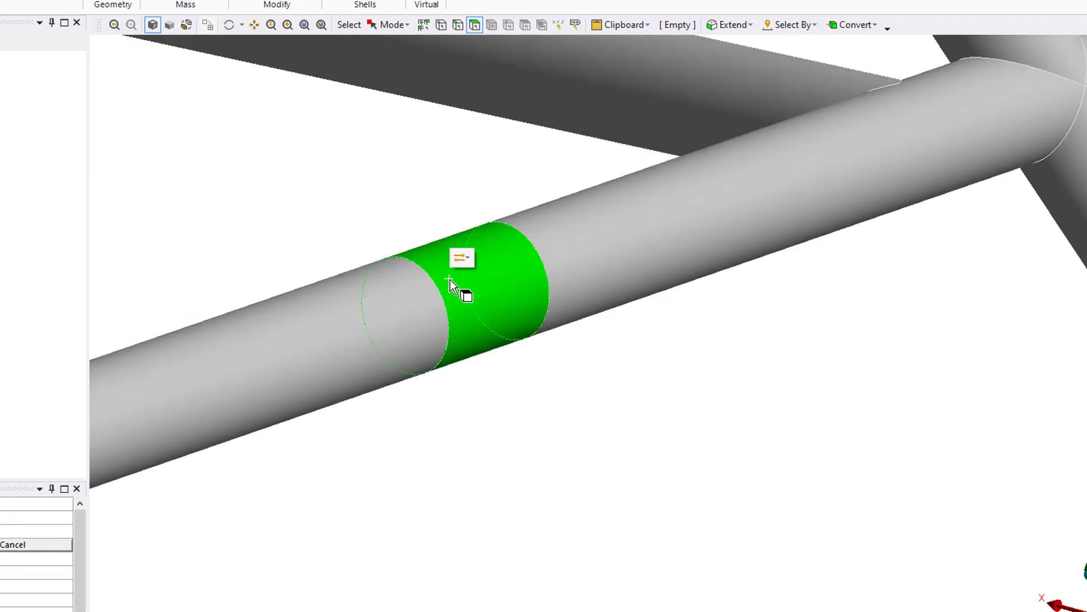
scroll(594, 377, "up", 3)
scroll(600, 369, "down", 5)
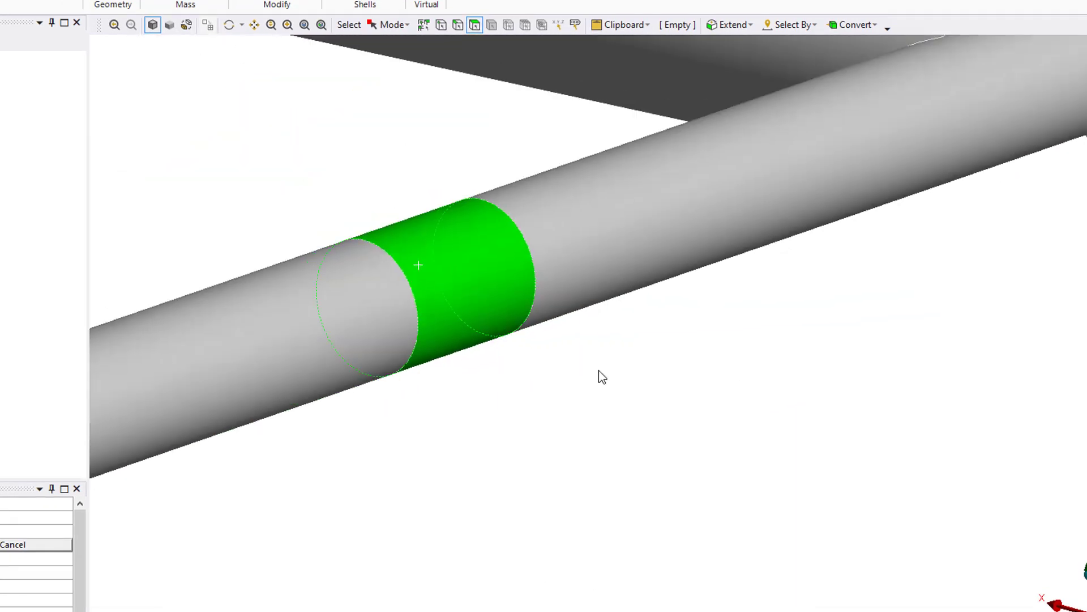
scroll(599, 369, "down", 5)
scroll(464, 249, "up", 3)
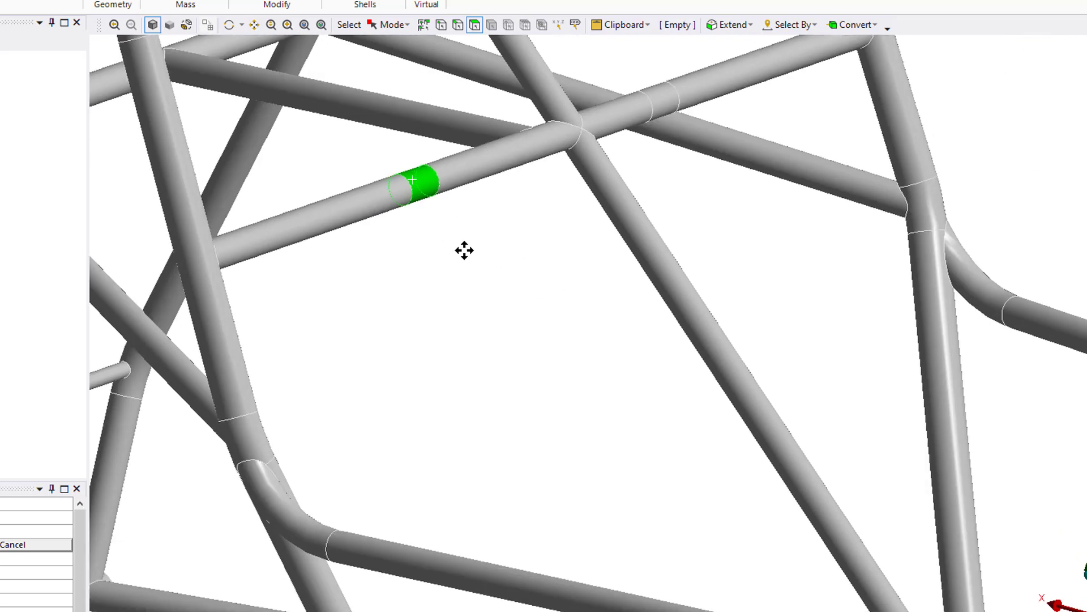
left_click(667, 99)
scroll(554, 372, "up", 1)
middle_click_drag(595, 401, 527, 607)
left_click(478, 569, "ctrl")
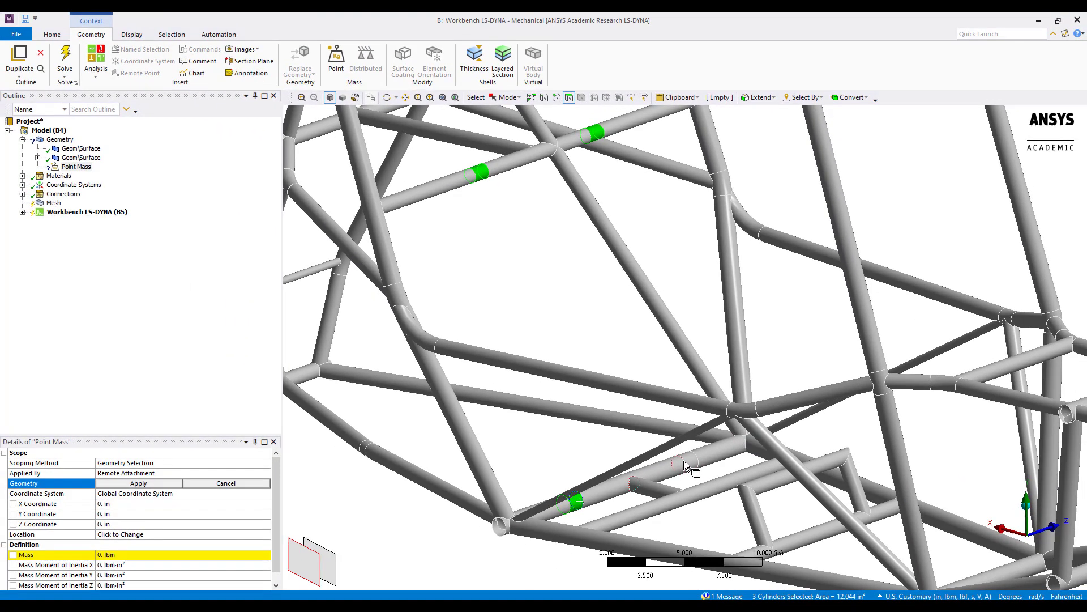
left_click(690, 465, "ctrl")
left_click(174, 485)
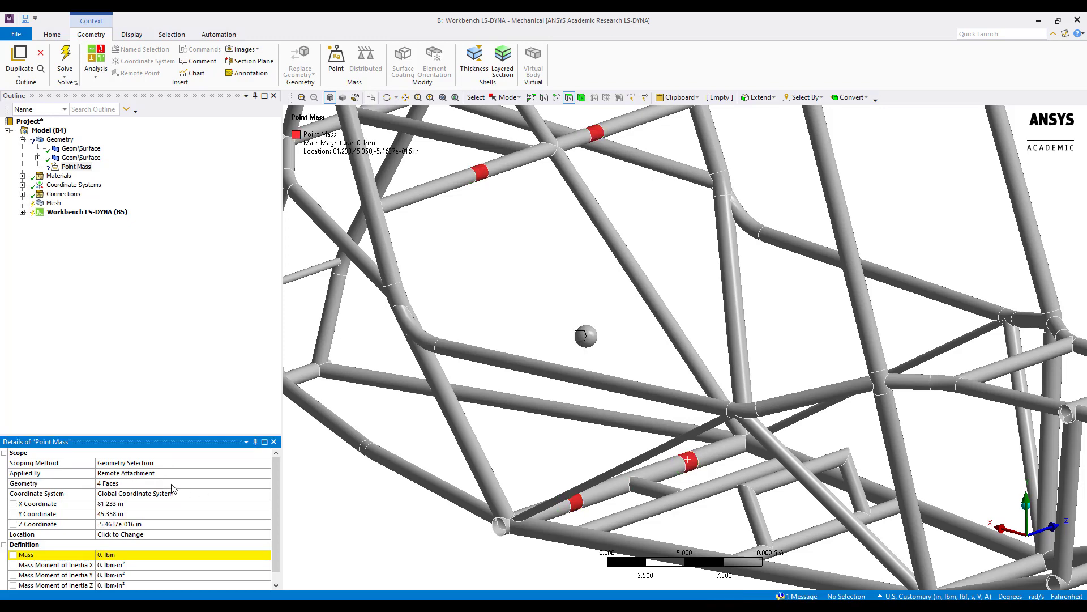
Set the point mass to 100 lbm, located by the custom Coordinate System.
left_click(155, 554)
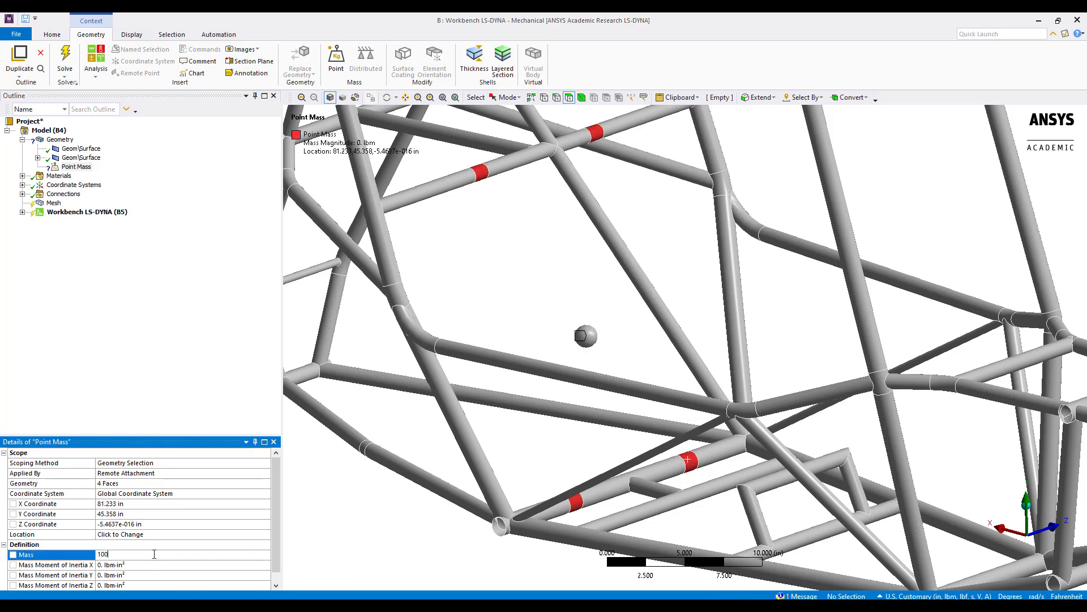
key("Return")
scroll(513, 309, "down", 5)
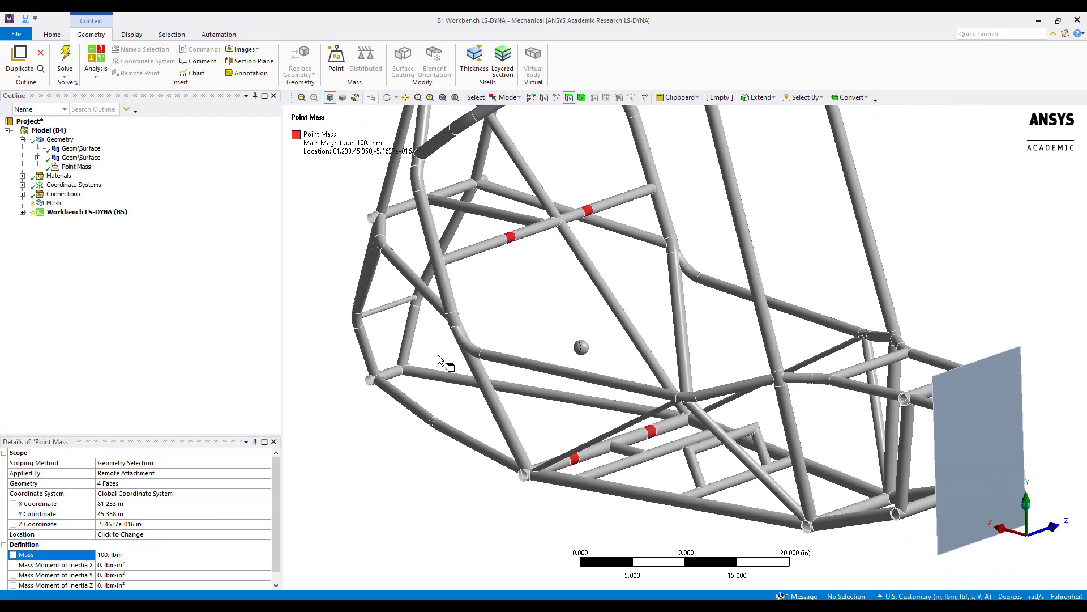
left_click(265, 494)
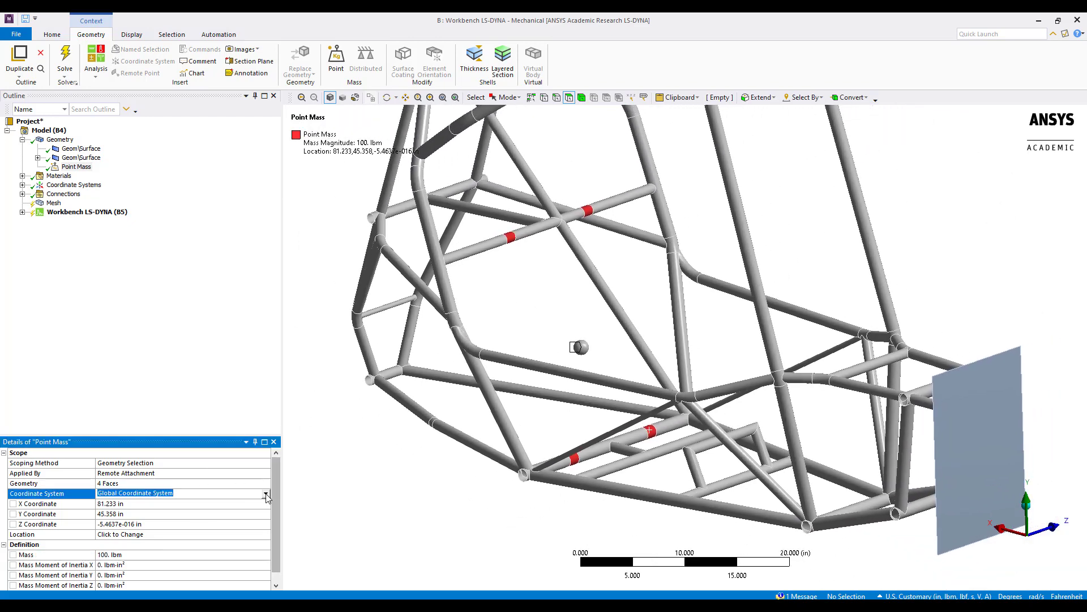
left_click(266, 495)
left_click(250, 513)
Place the point mass at X = 0, Y = 0, Z = 0 in that coordinate system.
left_click(233, 503)
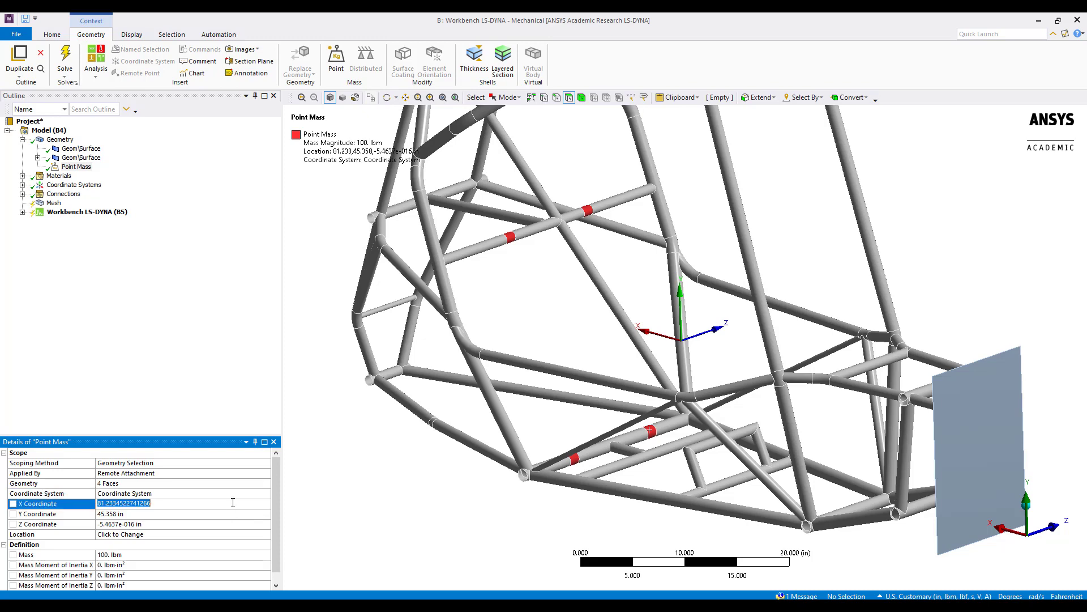
type("0")
key("Return")
left_click(225, 515)
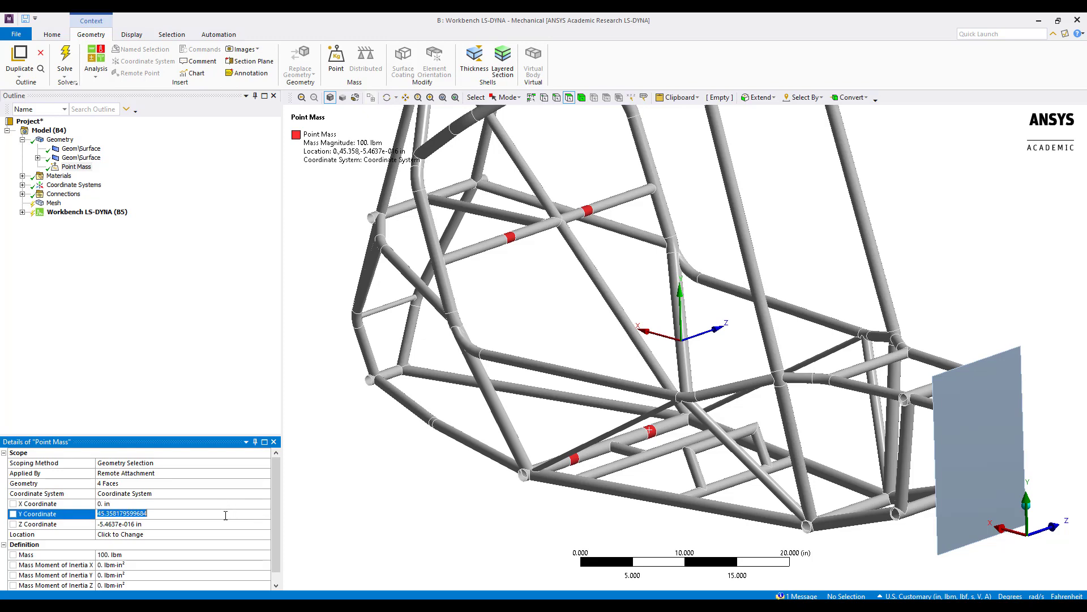
type("0")
key("Return")
left_click(207, 526)
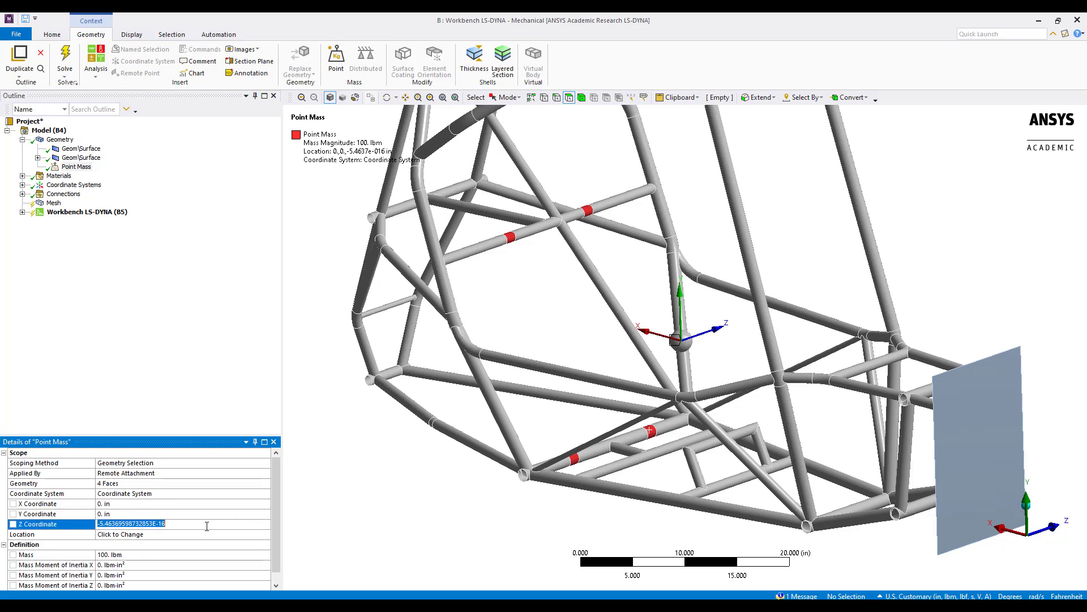
type("0")
key("Return")
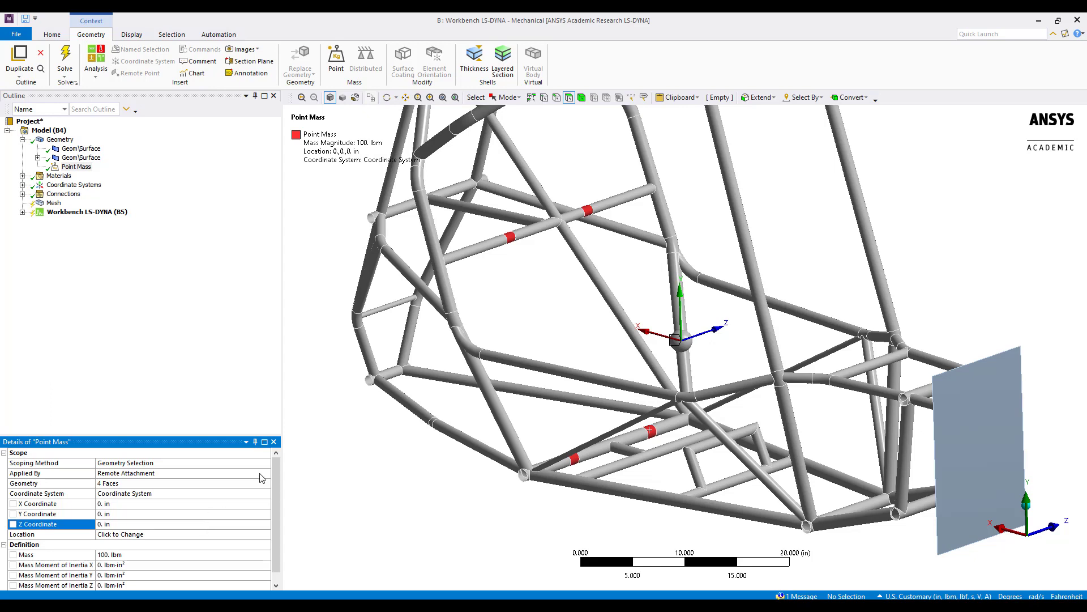
left_click(170, 305)
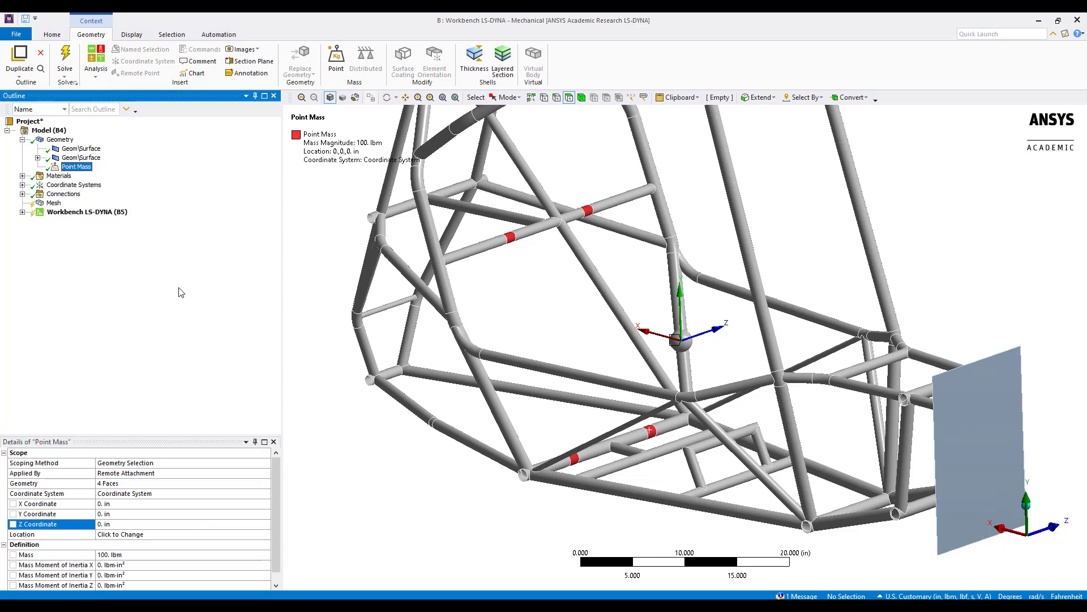
left_click(22, 140)
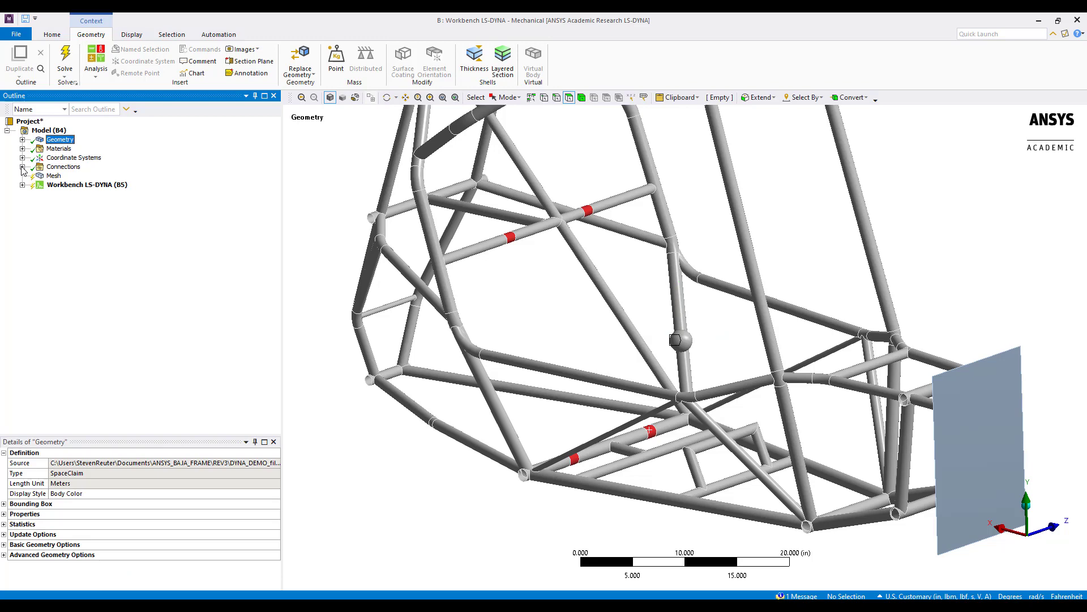
Review the frictionless, All Bodies Body Interaction under Connections while repositioning the frame view.
left_click(22, 167)
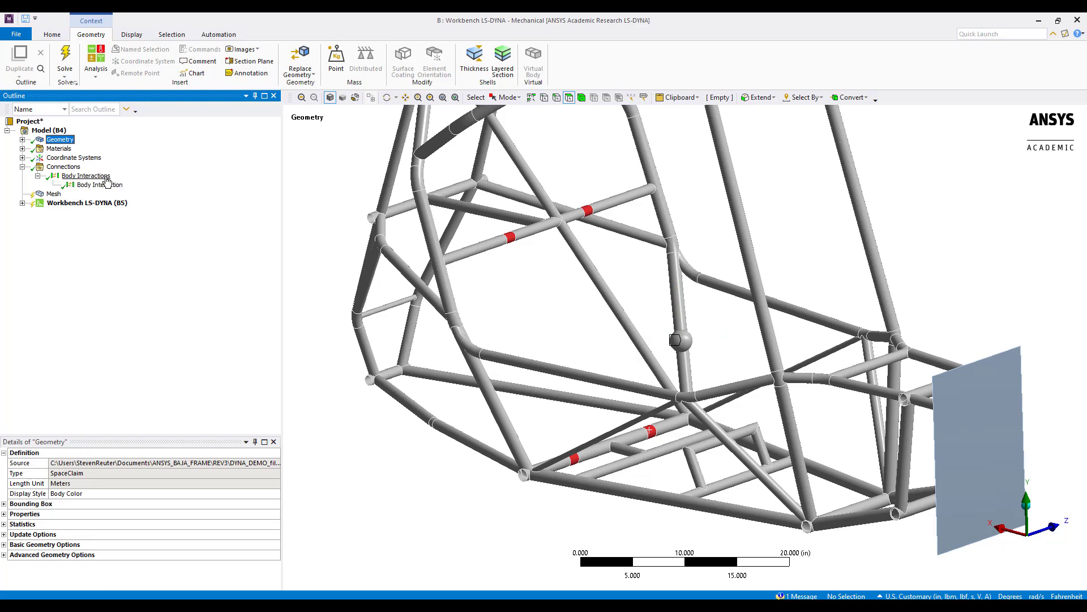
left_click(101, 185)
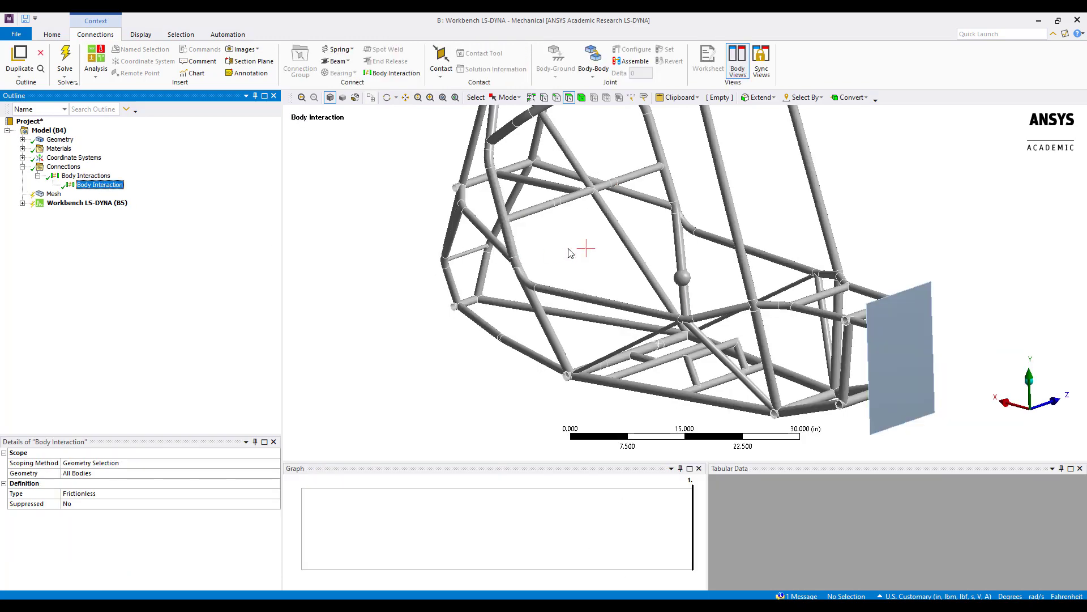
scroll(572, 250, "down", 4)
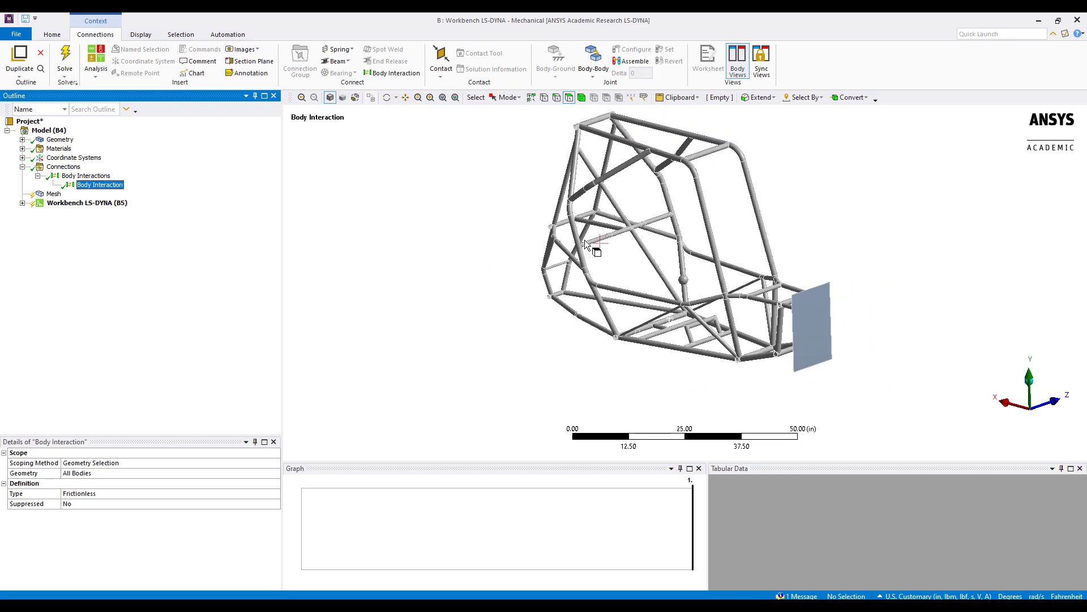
middle_click_drag(585, 240, 537, 257, "ctrl")
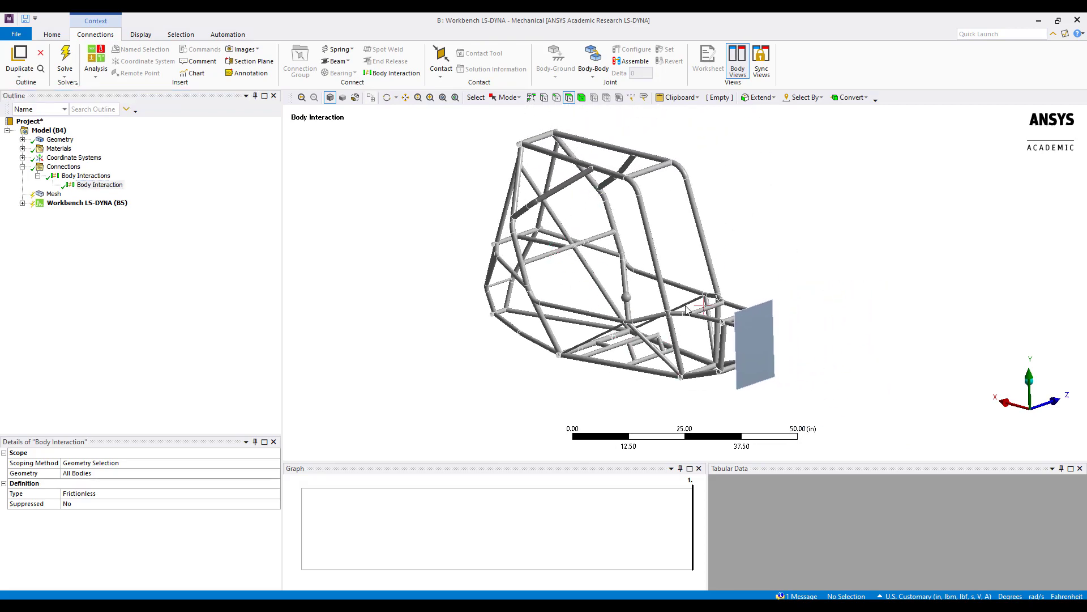
mouse_move(702, 331)
middle_mouse_down()
mouse_move(720, 321)
mouse_move(729, 330)
middle_mouse_up()
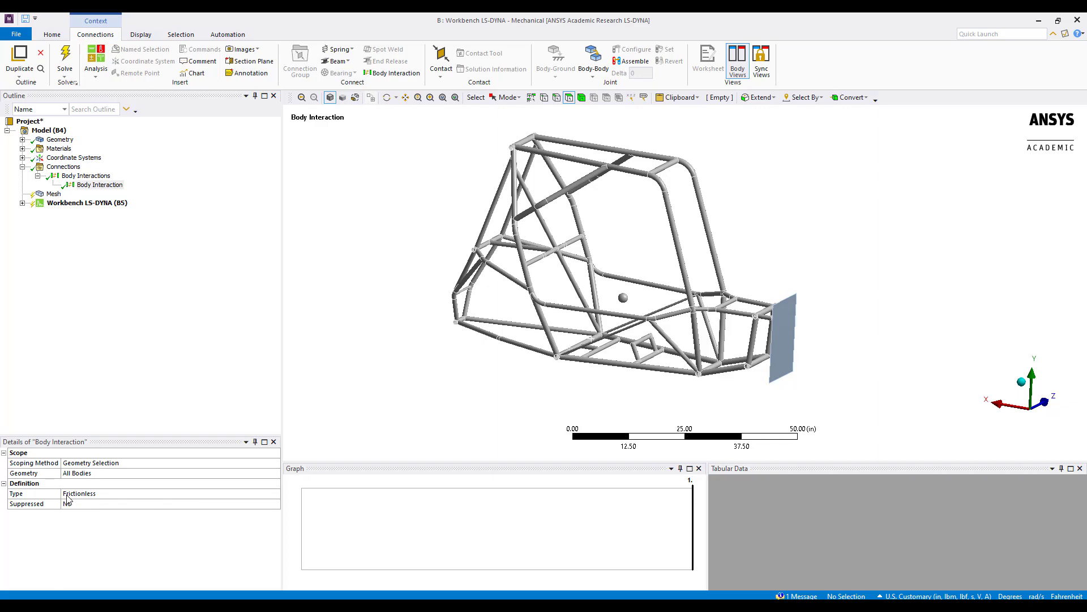
Generate the mesh for the frame and wall plate, then select the Workbench LS-DYNA analysis.
right_click(56, 195)
left_click(90, 226)
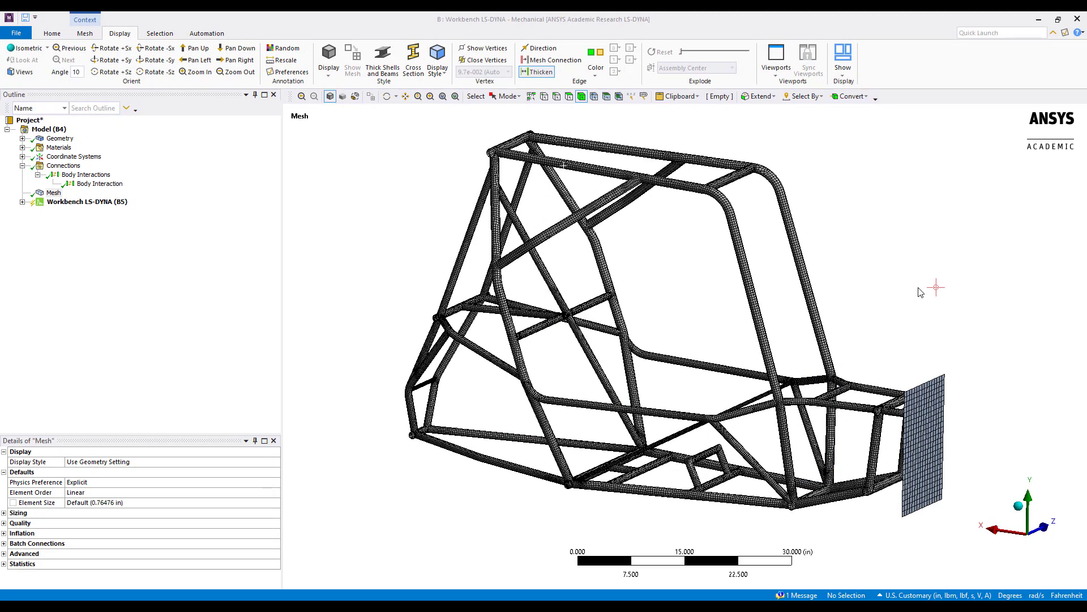
left_click(87, 202)
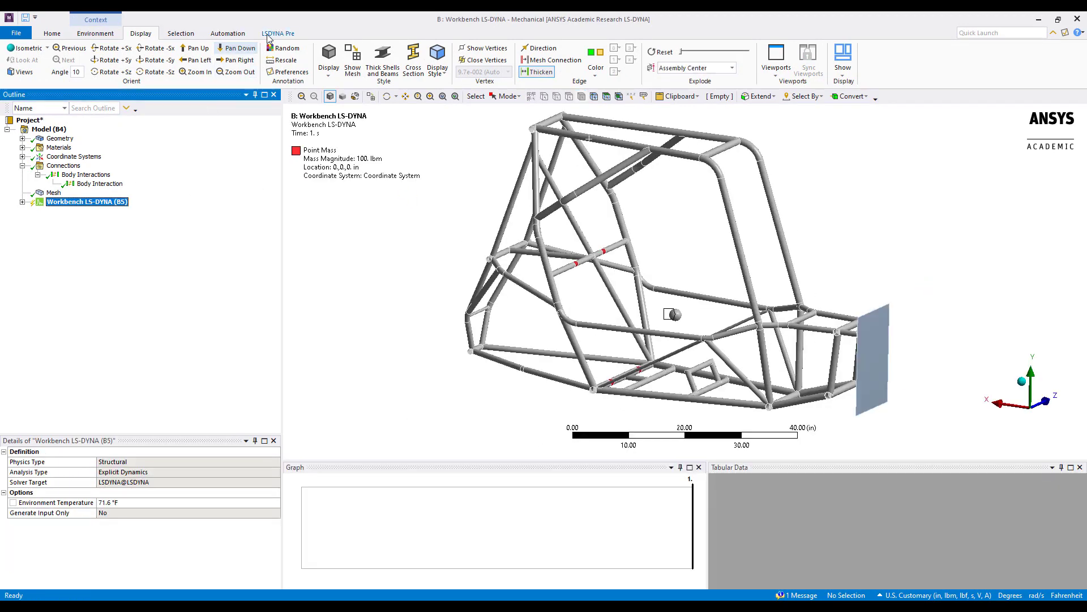
Add a CFL Time Step check scoped to the frame body and generate it (minimum 7.88057e-8).
left_click(272, 34)
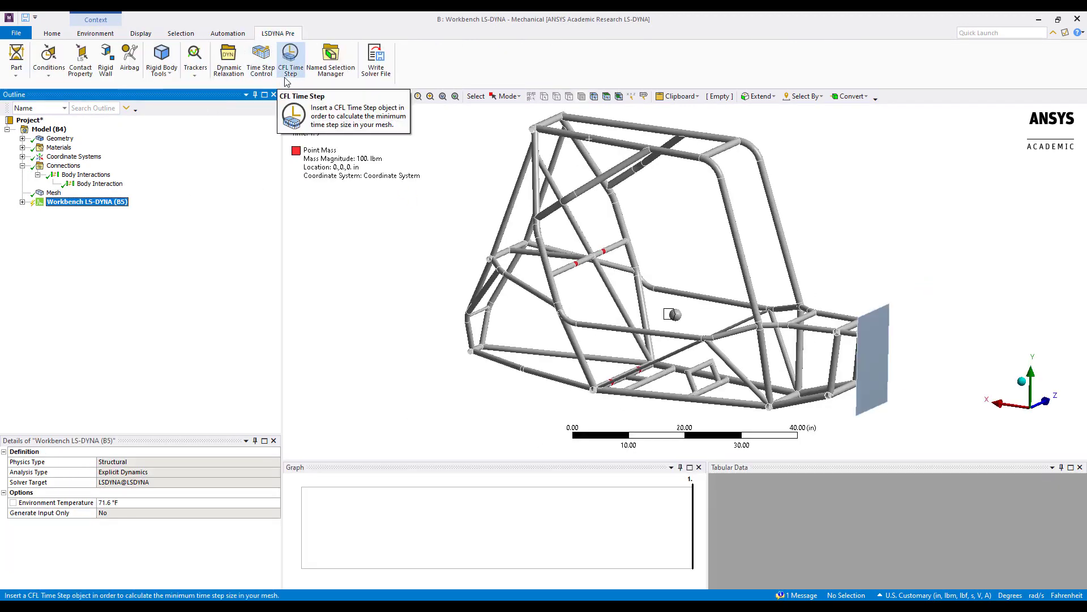
left_click(290, 61)
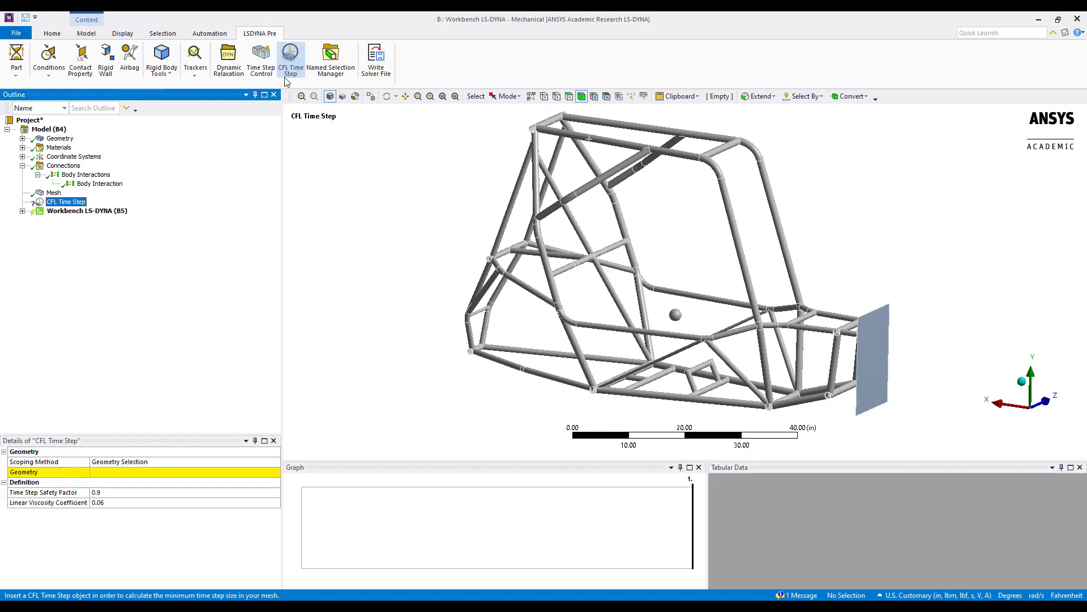
left_click(182, 472)
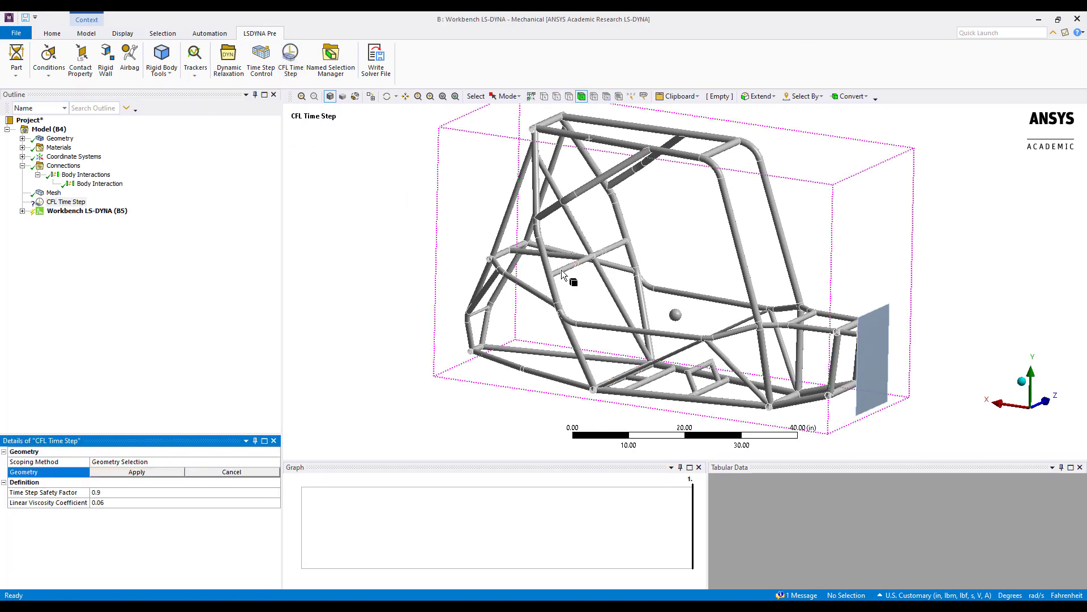
left_click(562, 270)
left_click(157, 474)
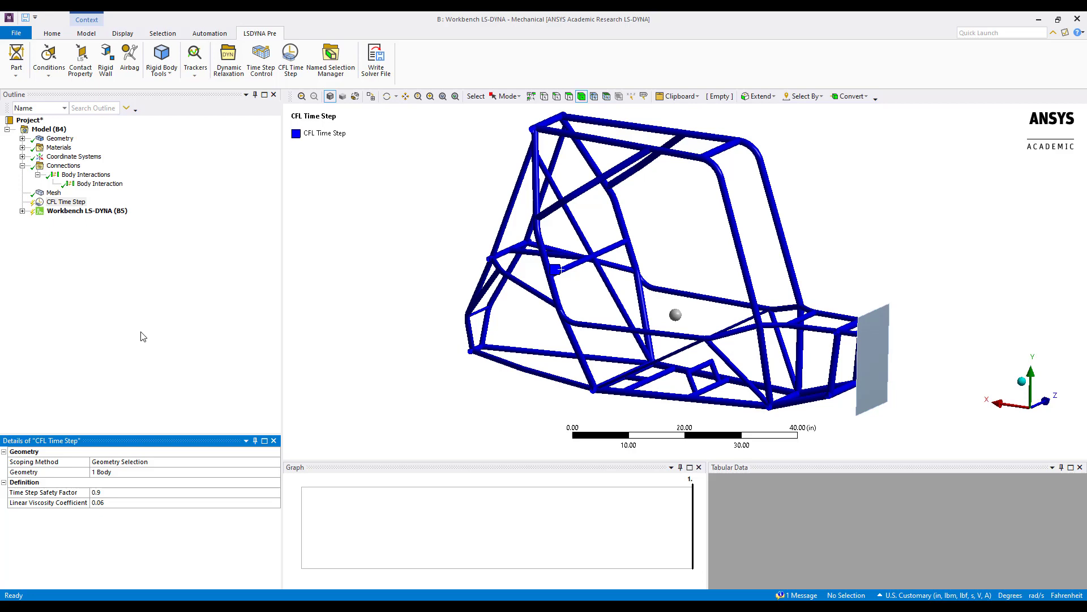
right_click(72, 205)
left_click(99, 210)
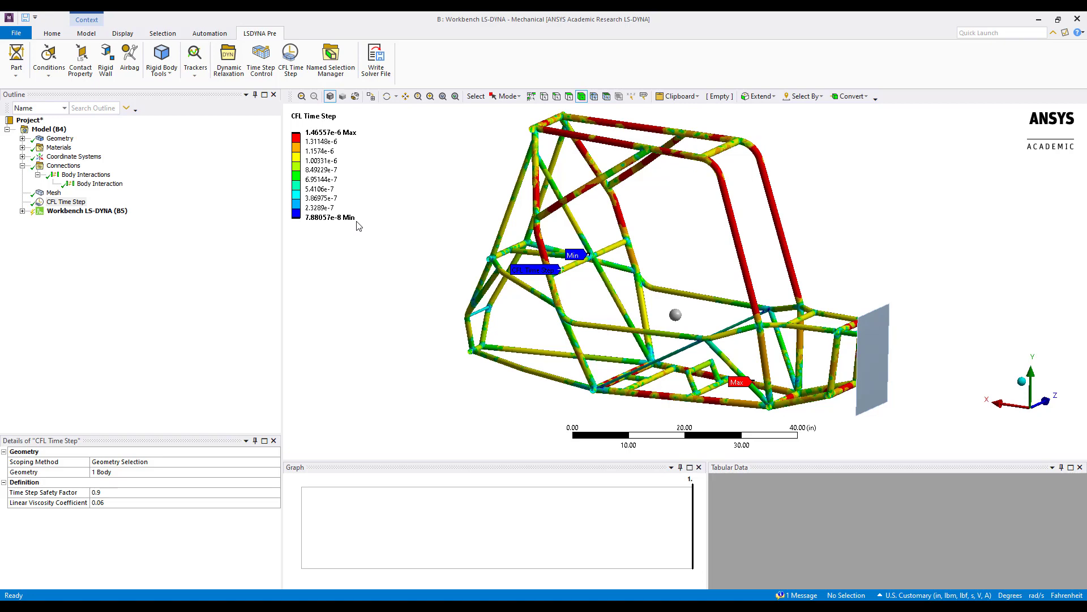
middle_click_drag(675, 257, 704, 265)
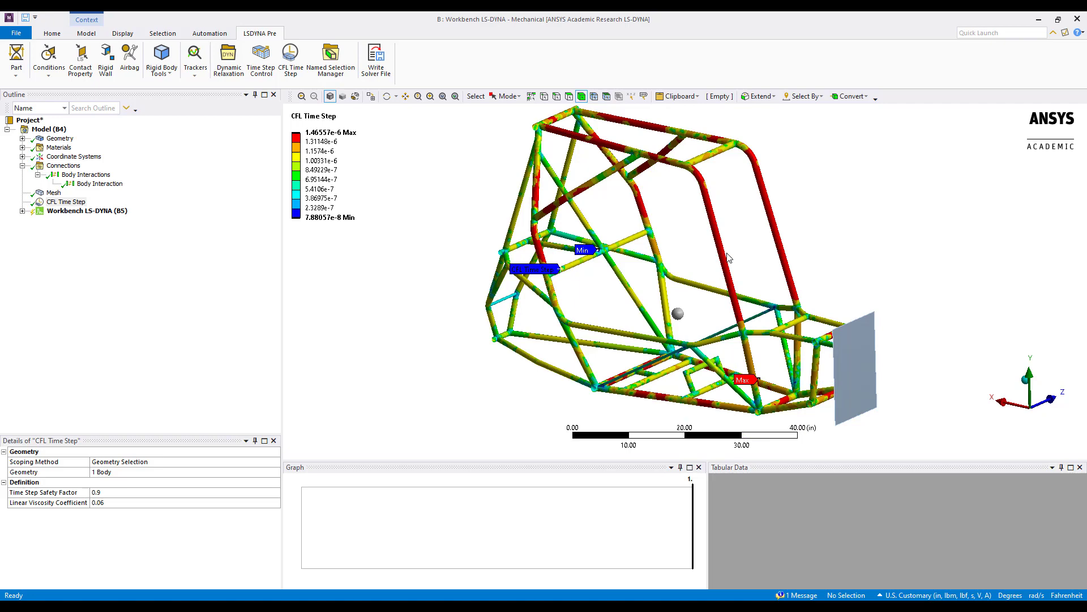
middle_click_drag(729, 260, 716, 241)
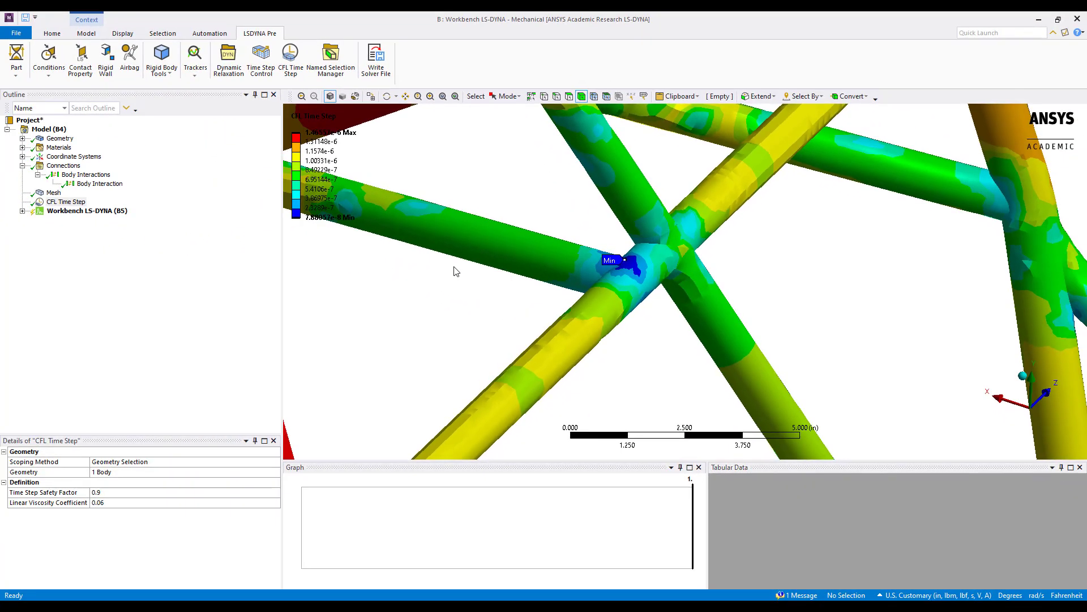
Add an element Sizing control under Mesh, then delete it again.
left_click(56, 194)
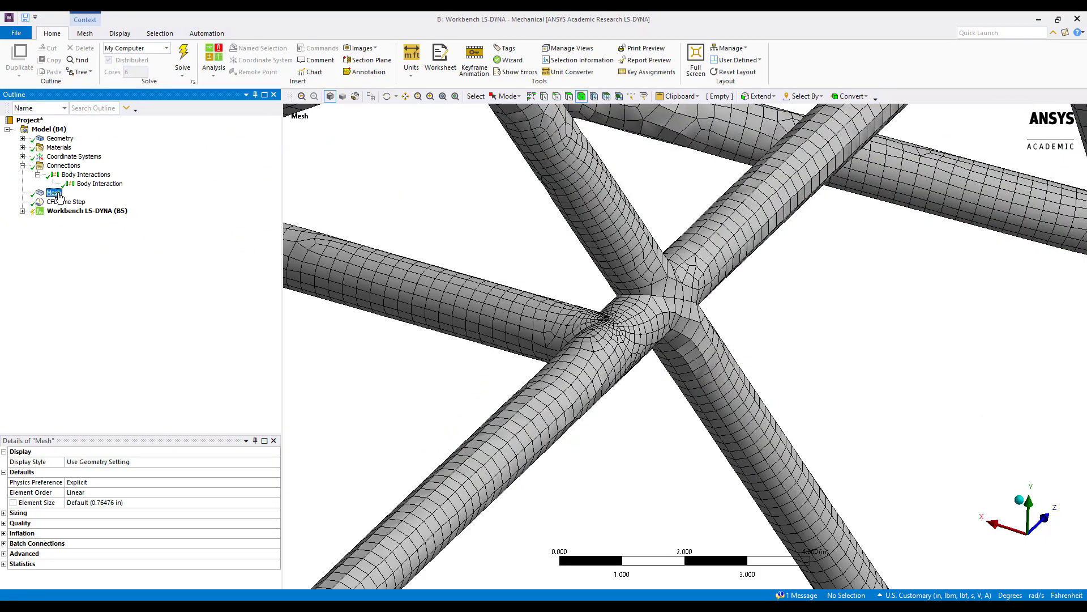
left_click(85, 34)
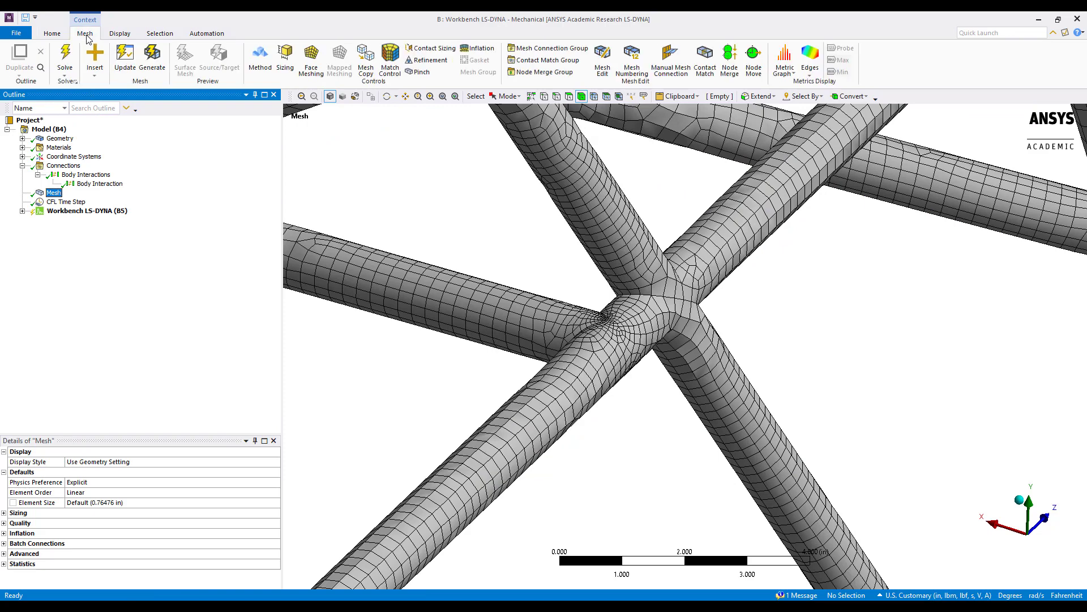
left_click(286, 61)
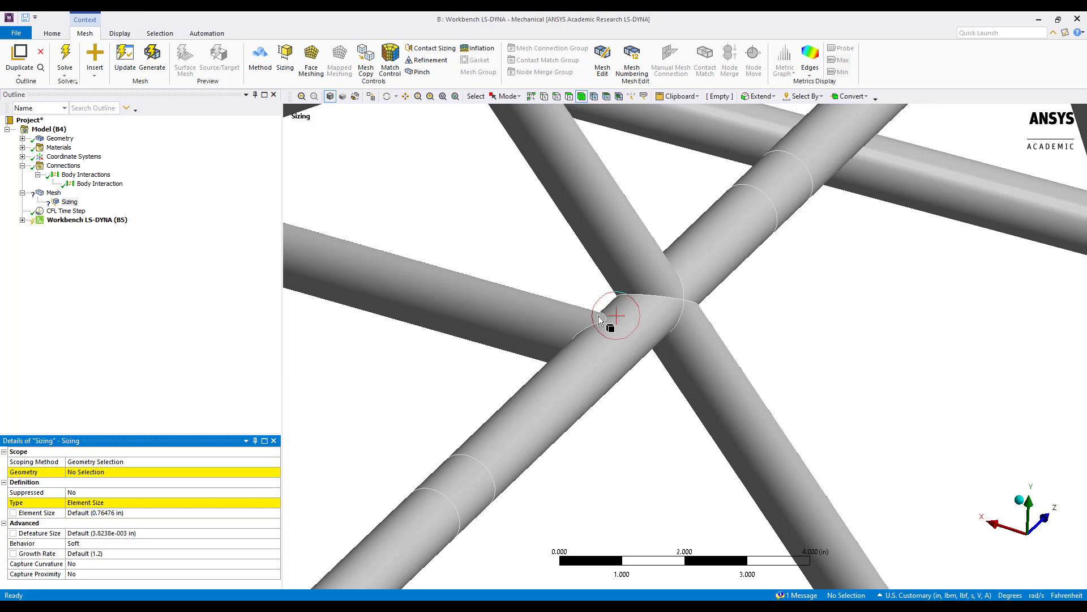
right_click(64, 202)
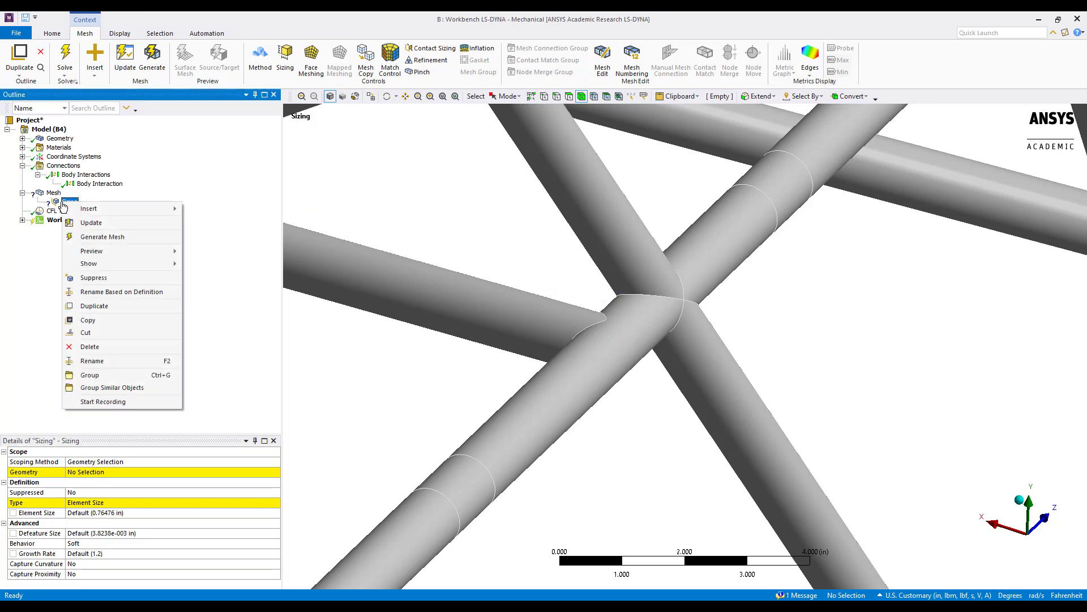
left_click(113, 346)
left_click(537, 352)
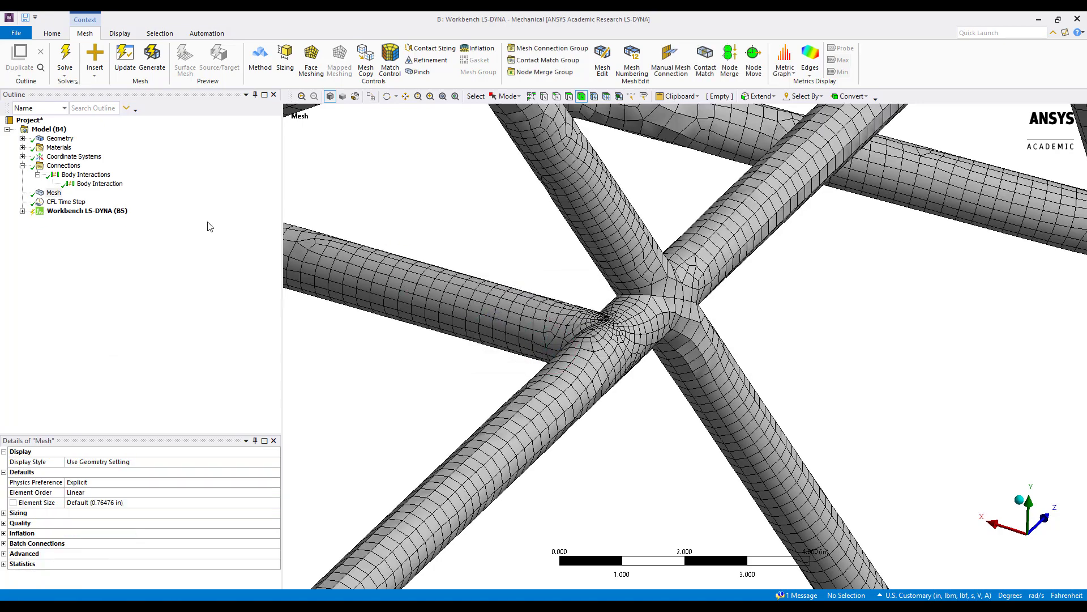
left_click(383, 204)
Fit the frame, snap to a side view and zoom onto the lower-left open tube end.
key("F7")
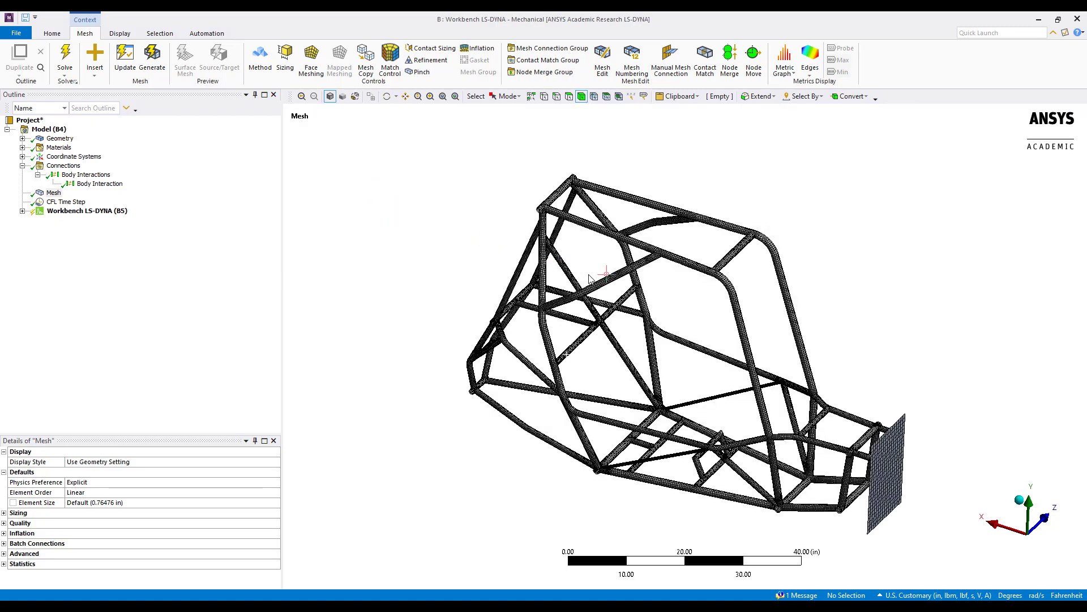
middle_click_drag(589, 277, 581, 259)
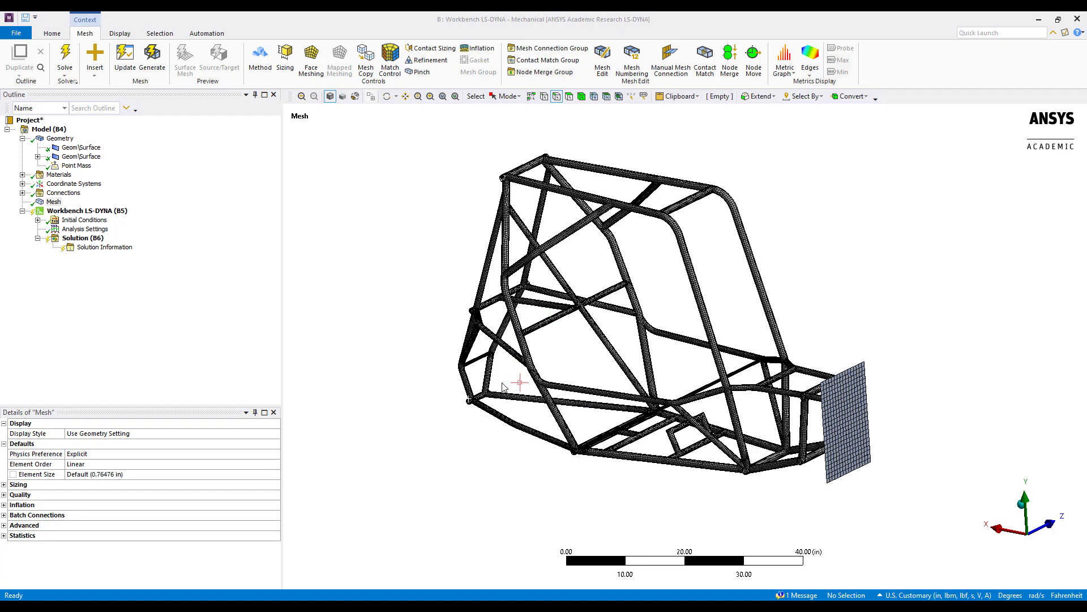
middle_click_drag(502, 387, 691, 436)
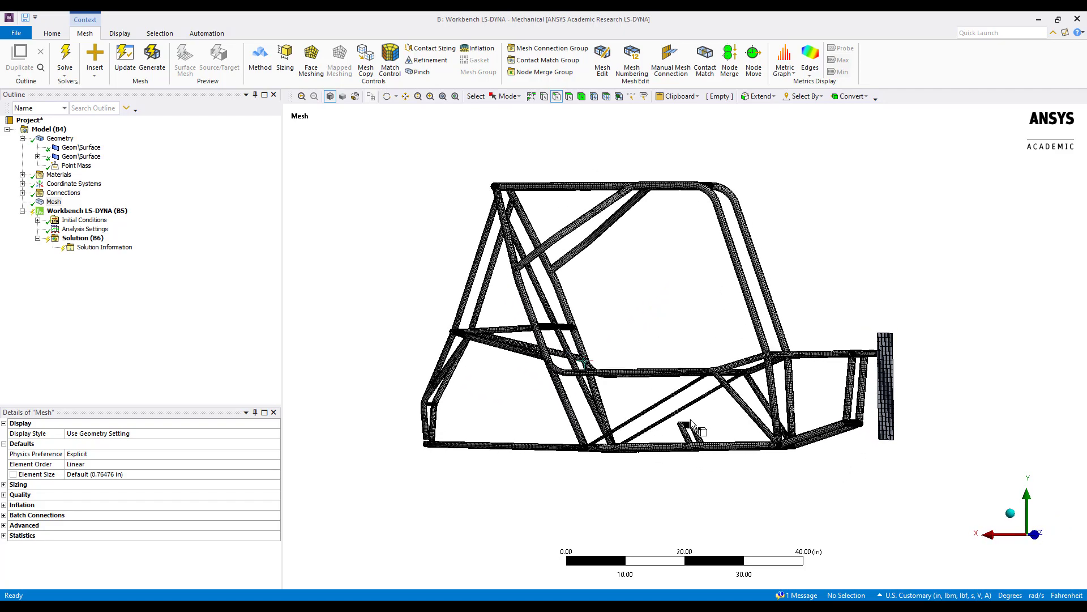
left_click(1027, 536)
right_click_drag(406, 403, 445, 458)
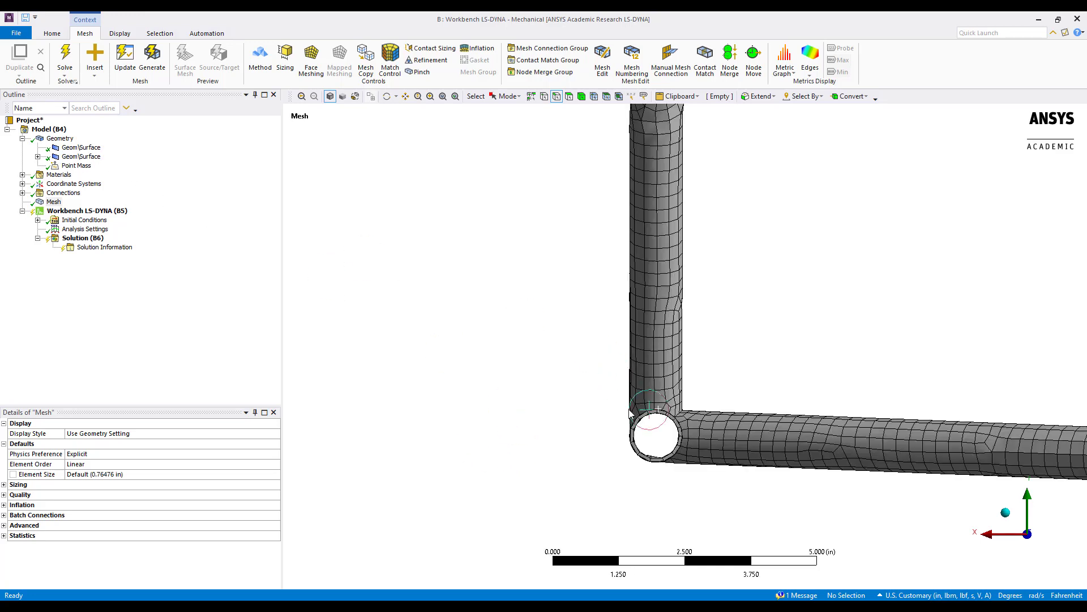
right_click_drag(578, 364, 760, 480)
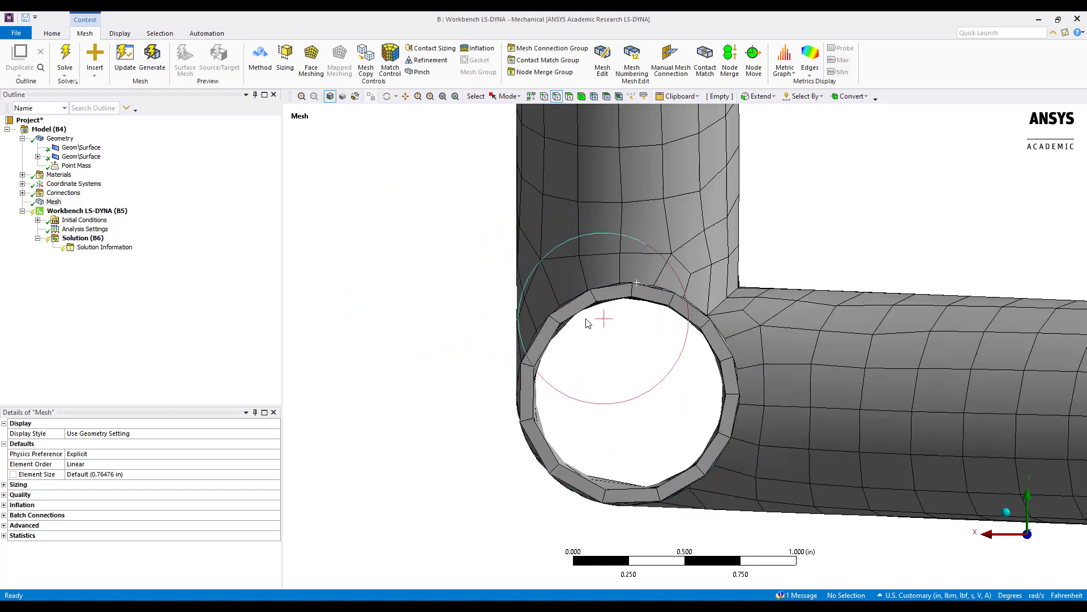
Set the frame tube surface's Offset Type to Bottom and check the tube end's edge.
left_click(81, 157)
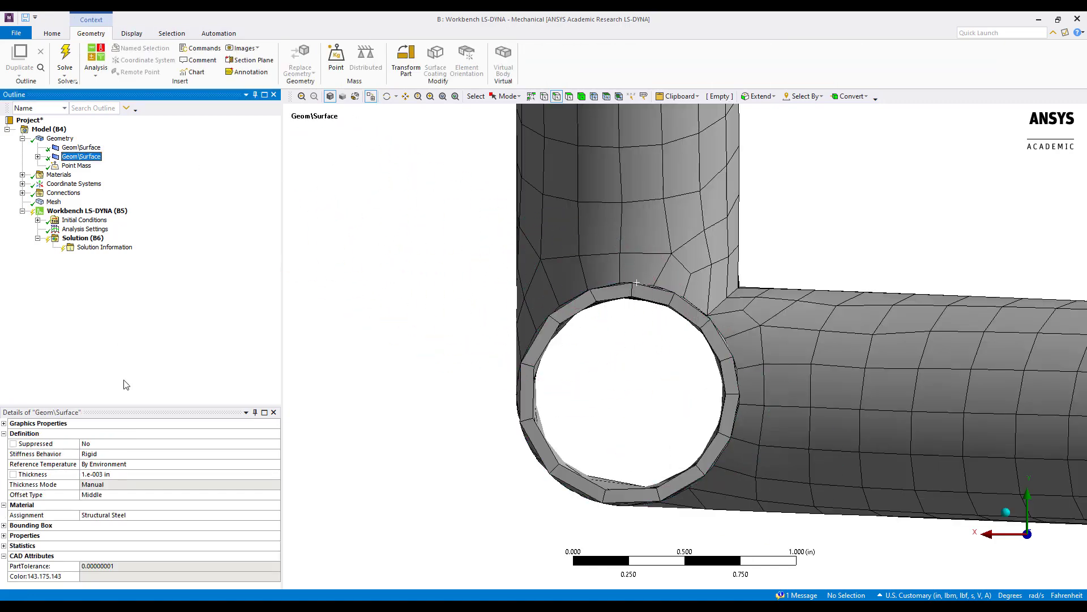
left_click(81, 148)
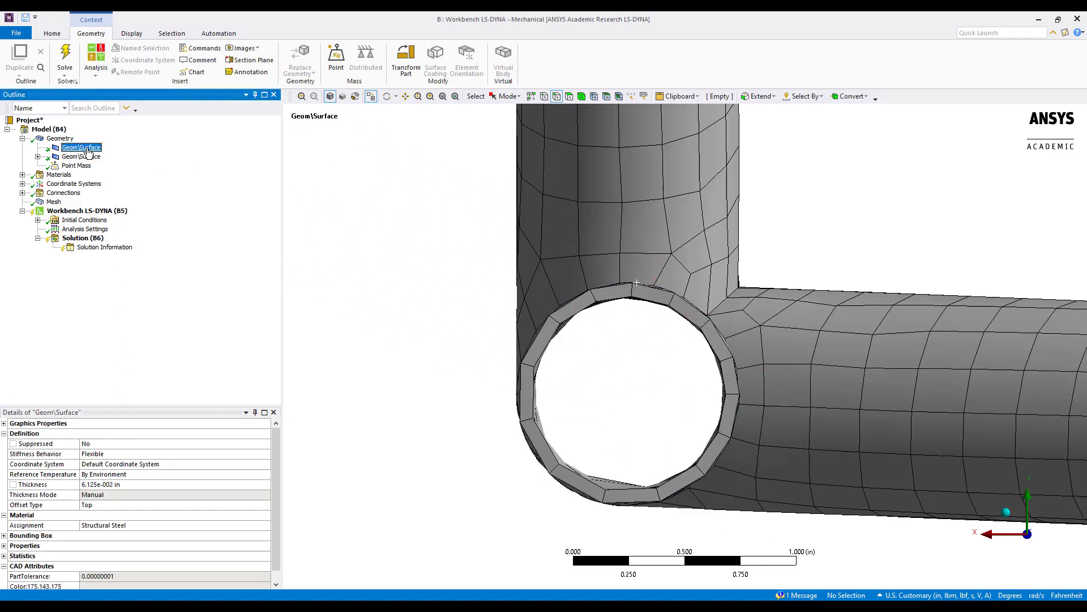
left_click(113, 510)
left_click(79, 508)
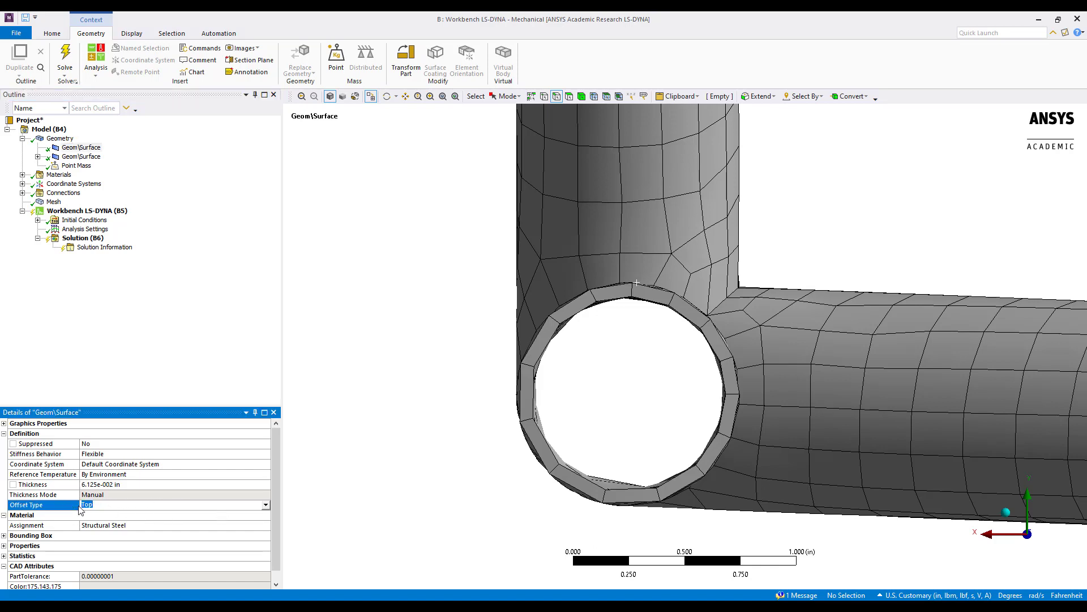
left_click(562, 310)
left_click(266, 506)
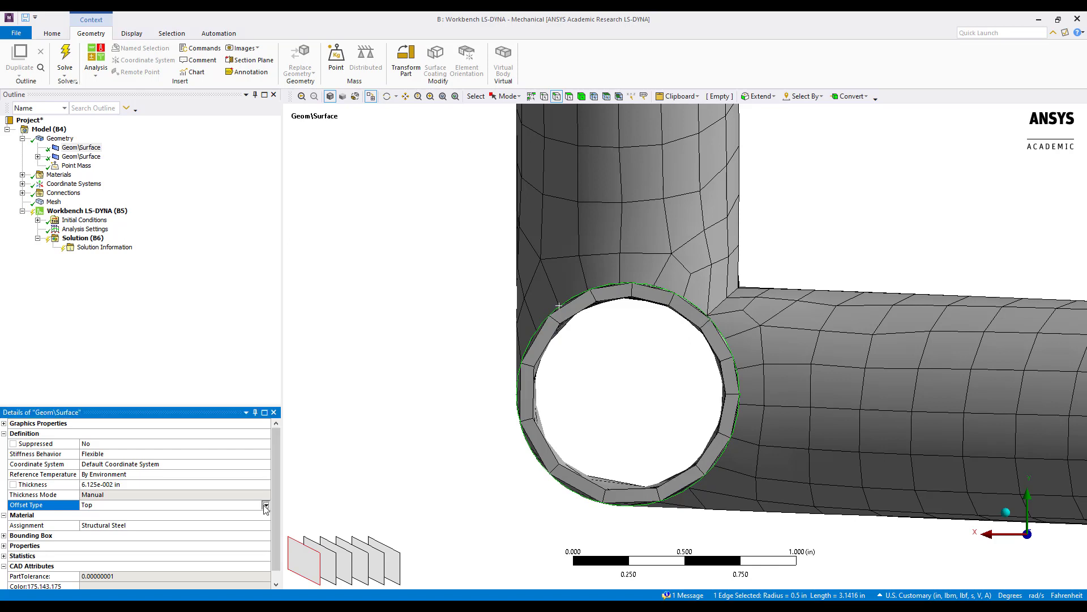
left_click(203, 535)
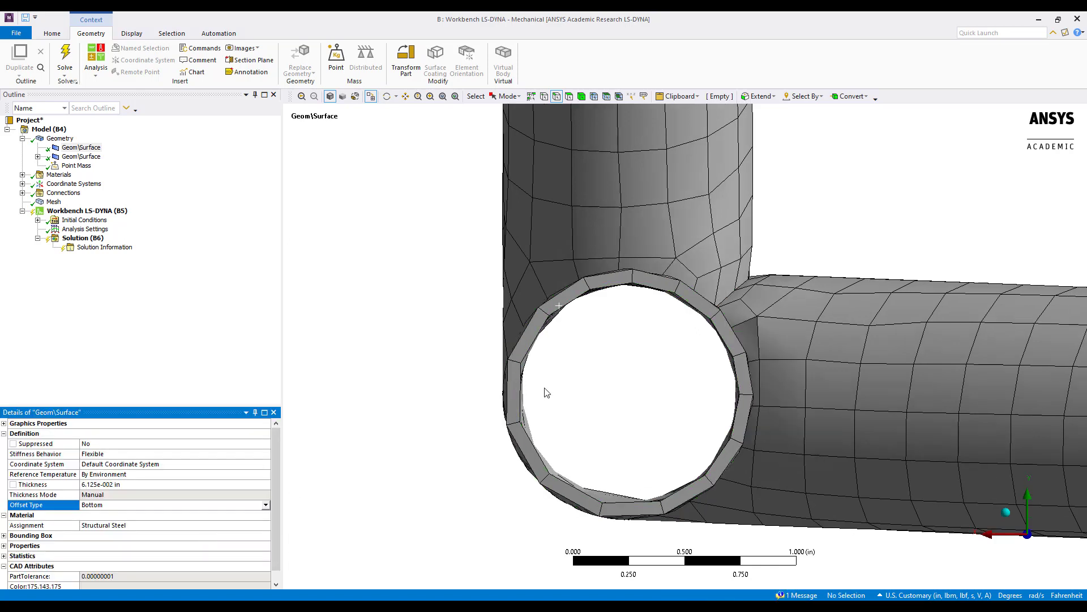
left_click(572, 303)
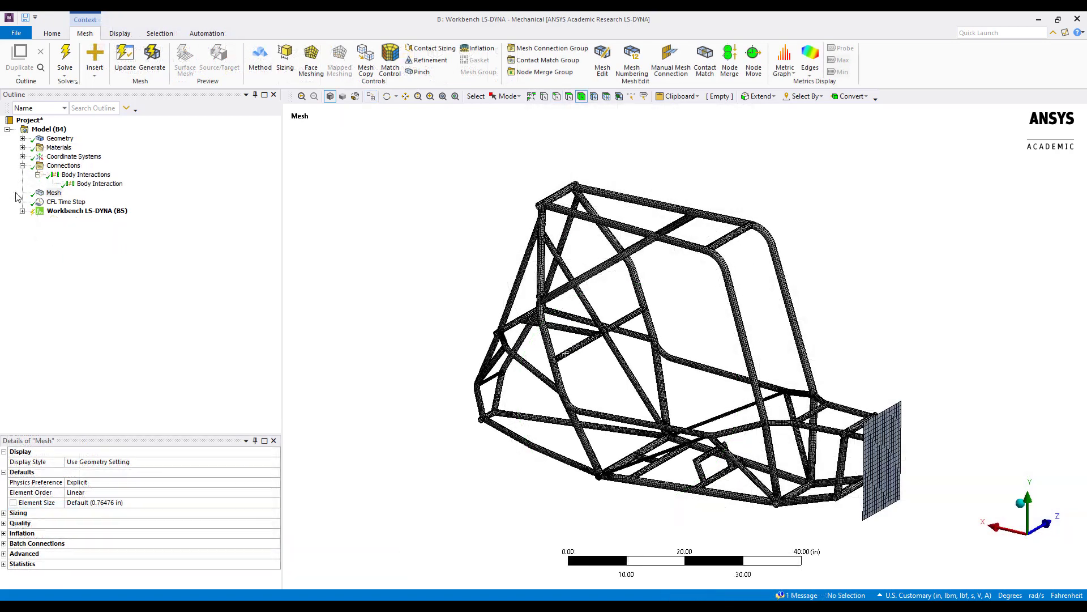
Add a Fixed Support to the Workbench LS-DYNA analysis scoped to the flat plate body.
left_click(22, 211)
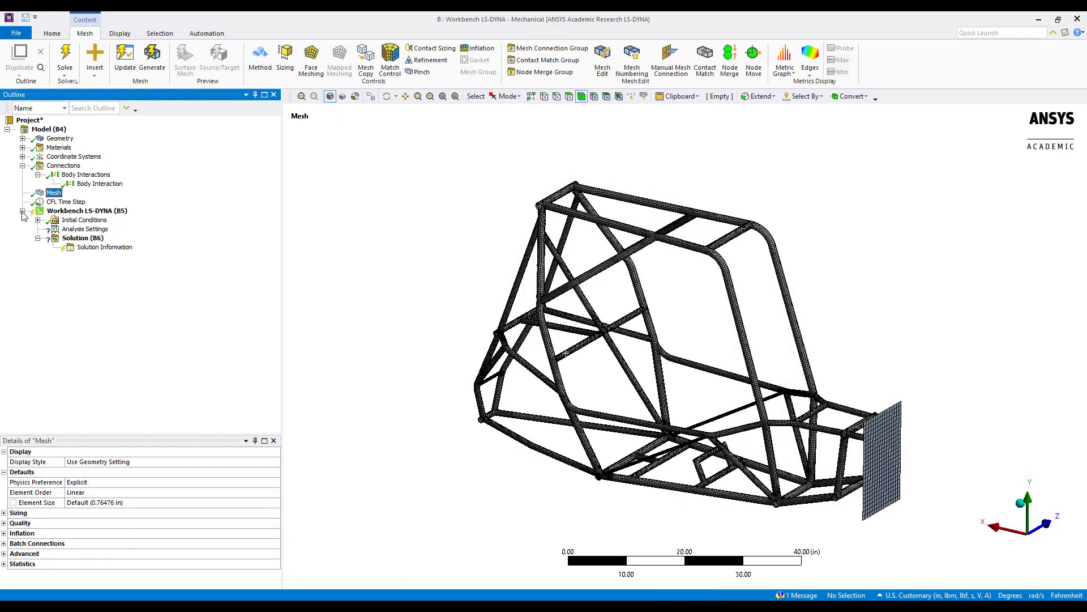
left_click(56, 213)
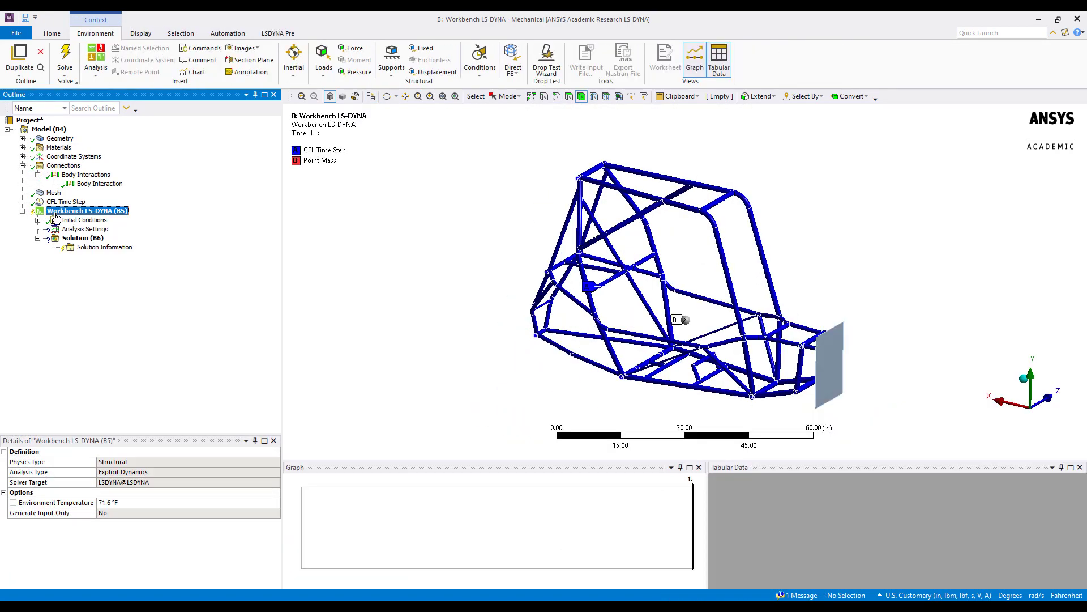
left_click(422, 49)
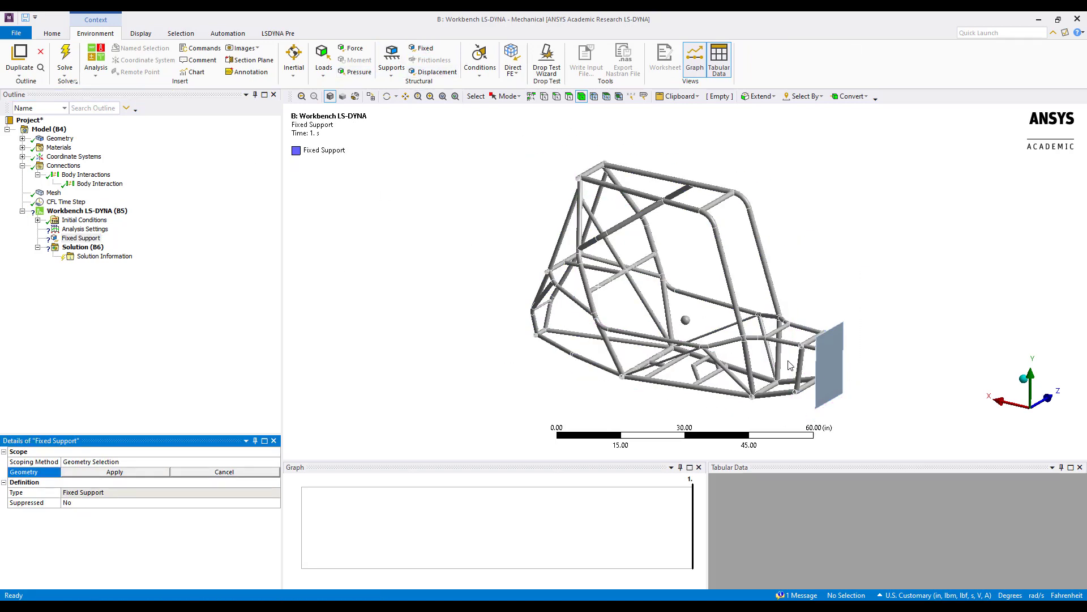
left_click(833, 355)
left_click(146, 473)
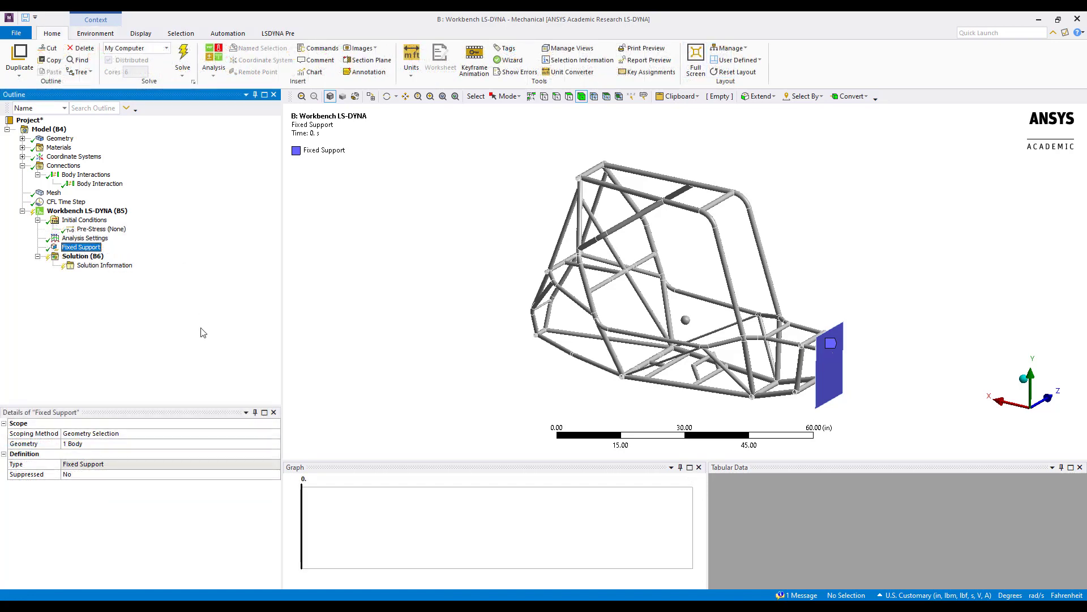
Add an initial Velocity on the tube frame, defined by components with X = -528 in/s.
right_click(101, 222)
mouse_move(136, 227)
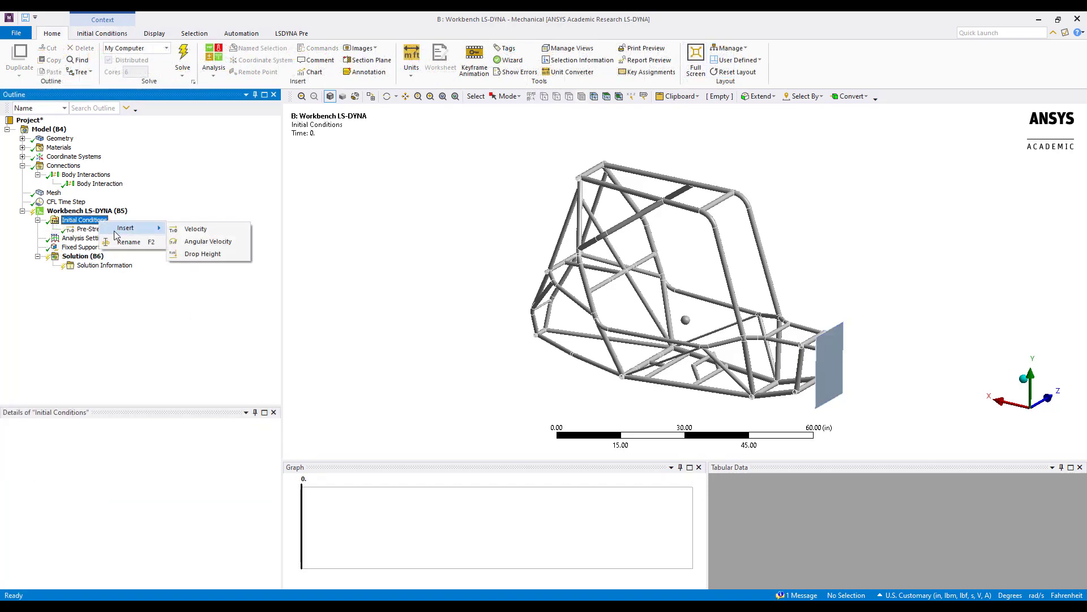
left_click(187, 227)
left_click(537, 282)
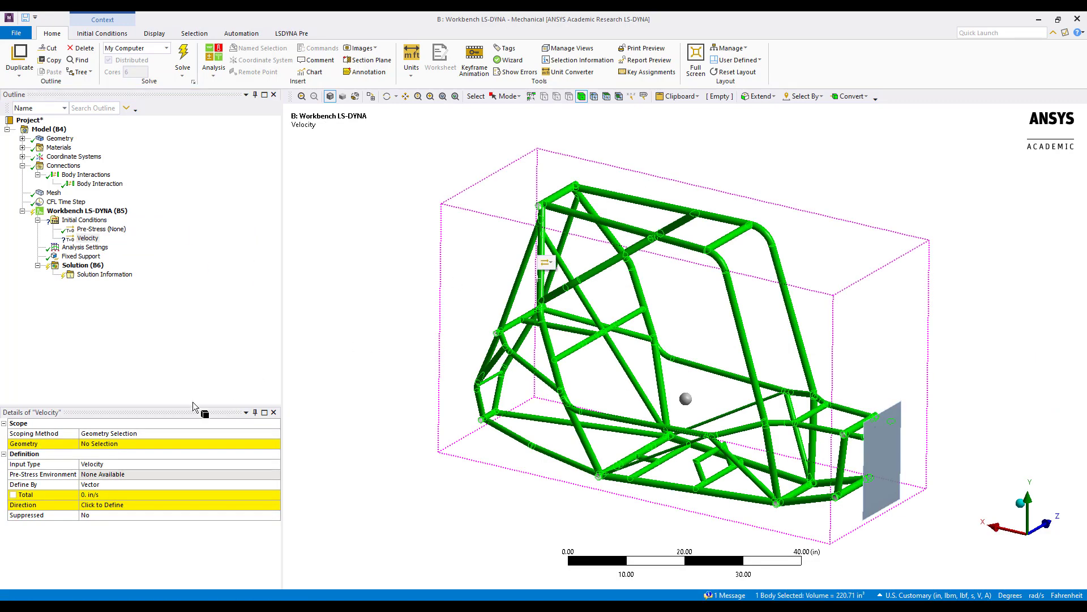
left_click(124, 446)
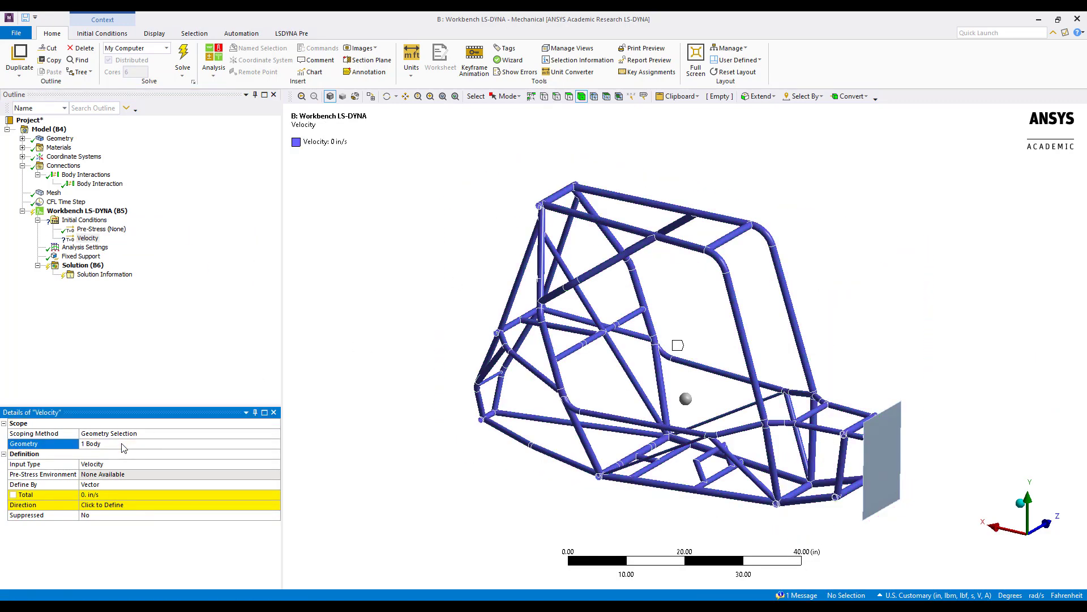
left_click(278, 485)
left_click(275, 485)
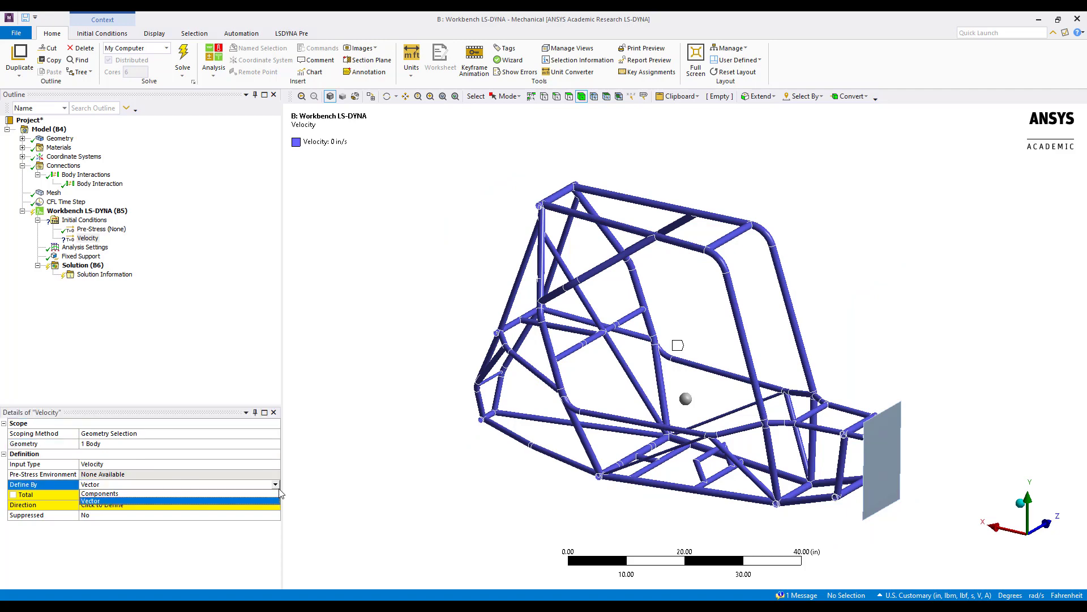
left_click(227, 493)
left_click(208, 507)
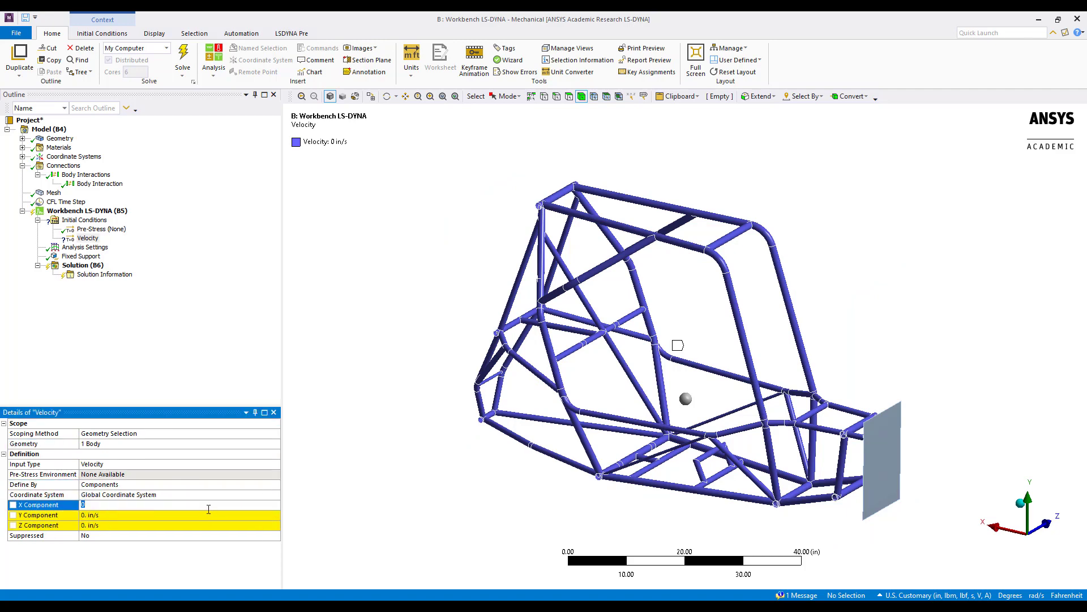
type("-528")
key("Return")
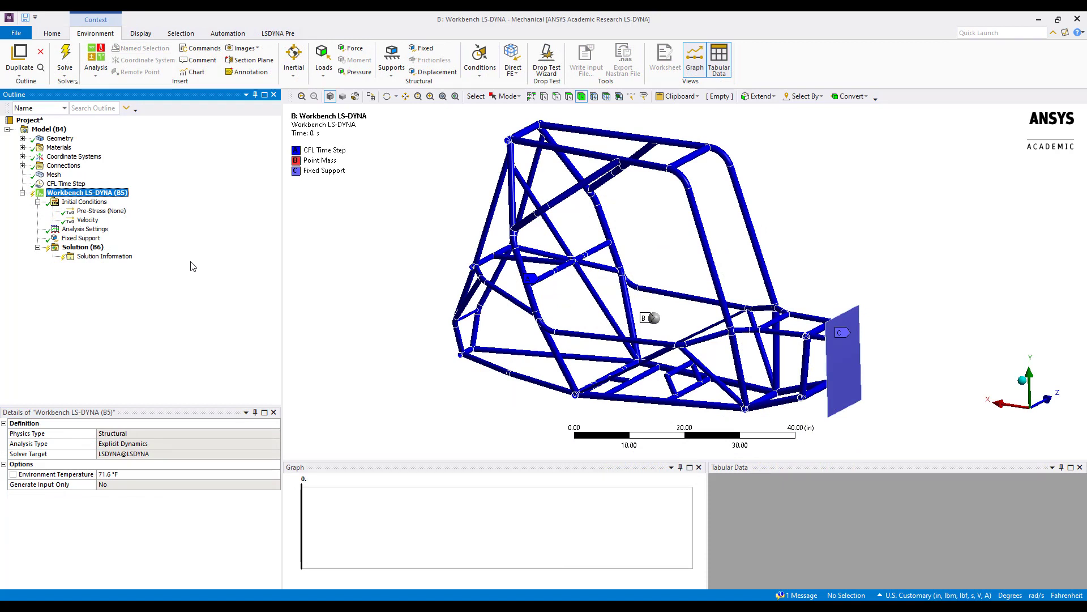
Give the tube frame an LS-DYNA Part section with 5 Point through-thickness integration, then select Analysis Settings.
left_click(277, 34)
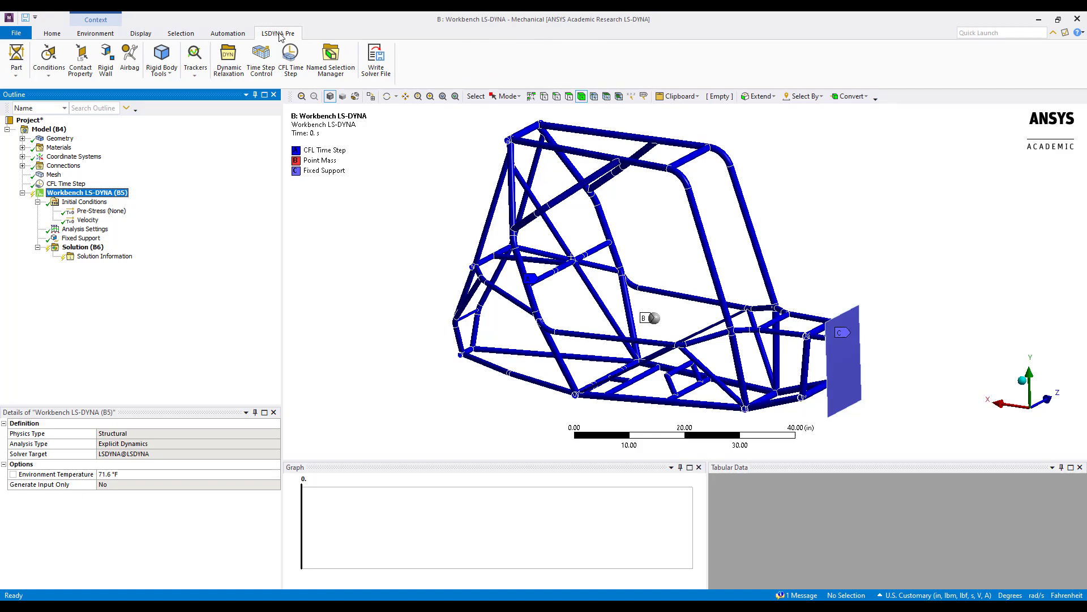
left_click(22, 76)
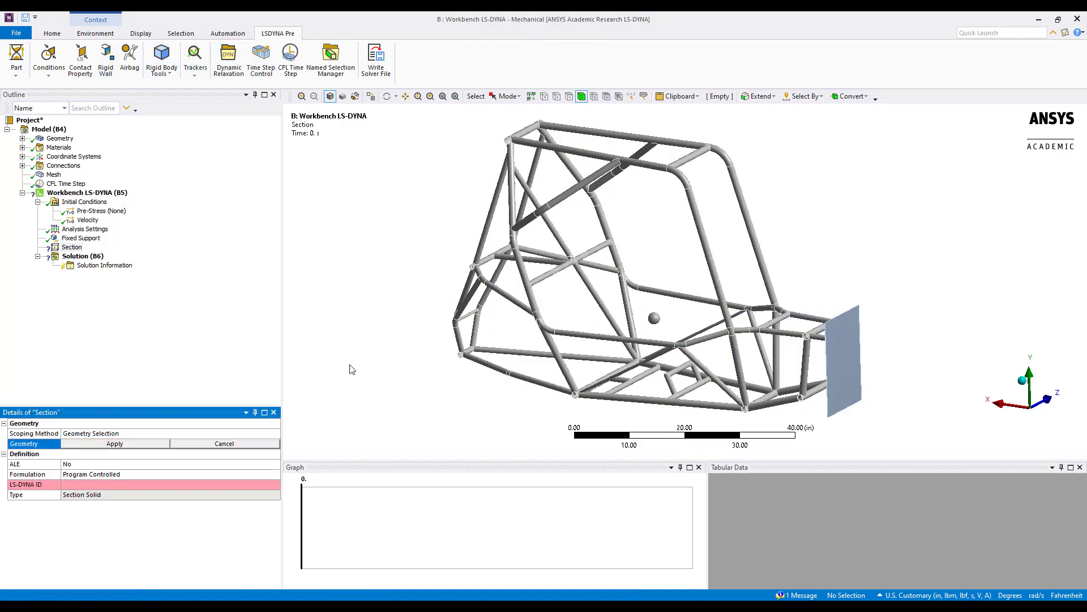
left_click(521, 261)
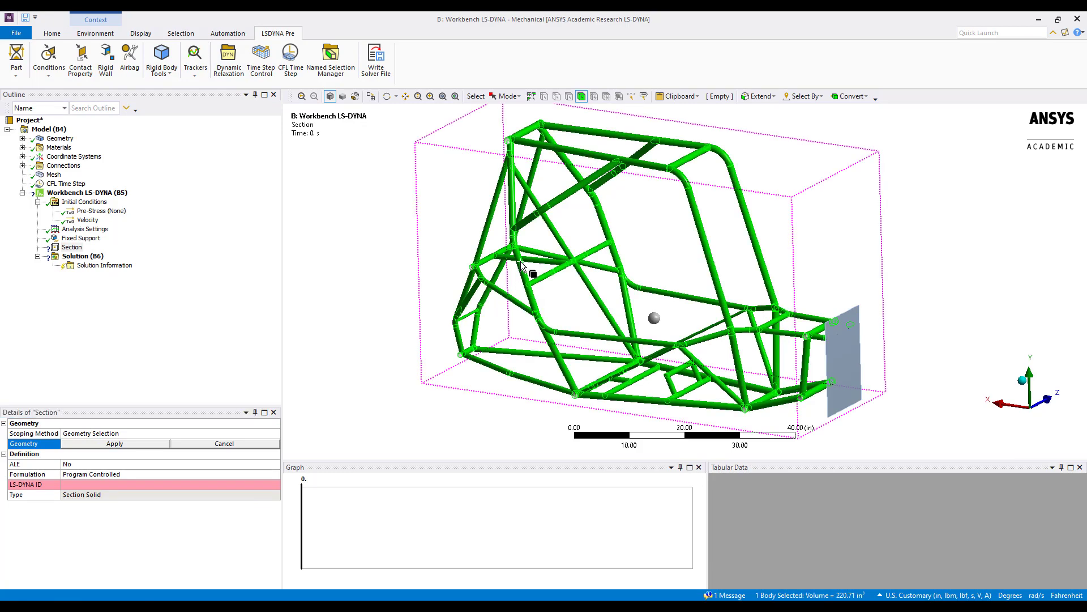
left_click(95, 445)
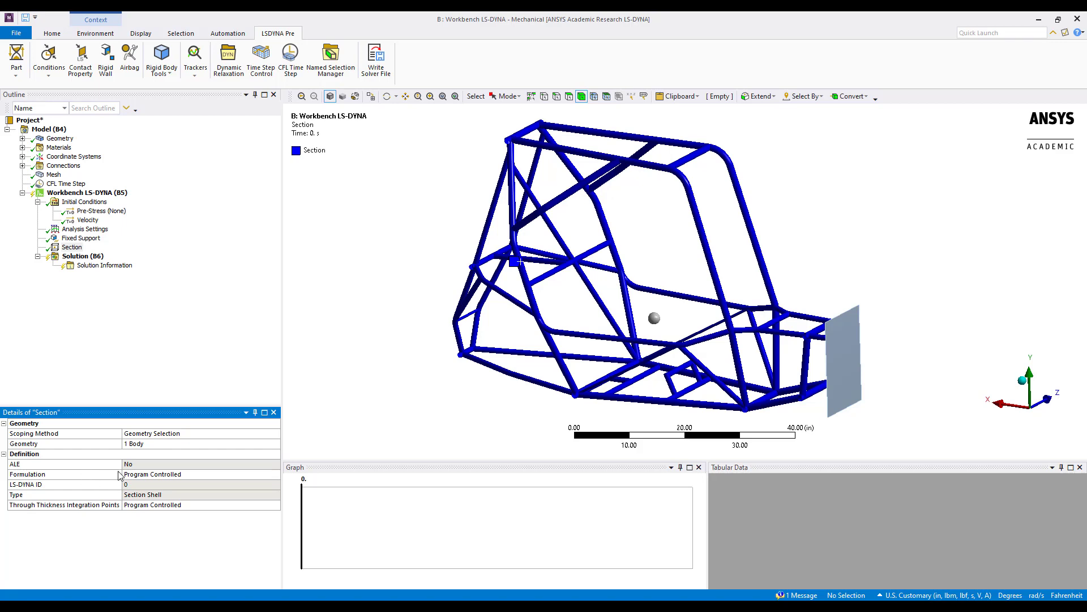
left_click(266, 506)
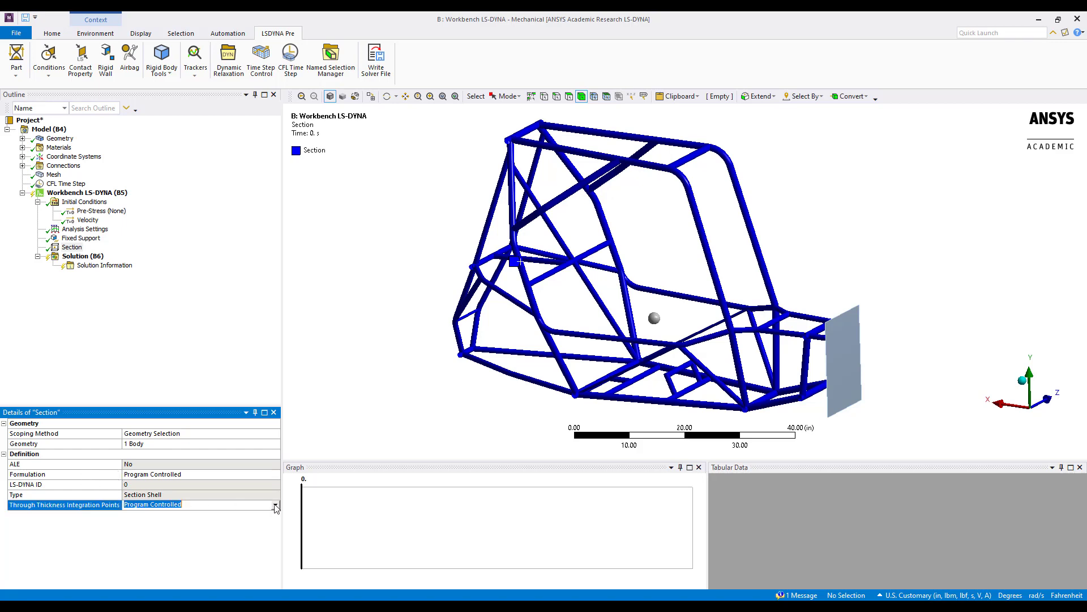
left_click(276, 506)
left_click(148, 549)
left_click(38, 201)
left_click(85, 211)
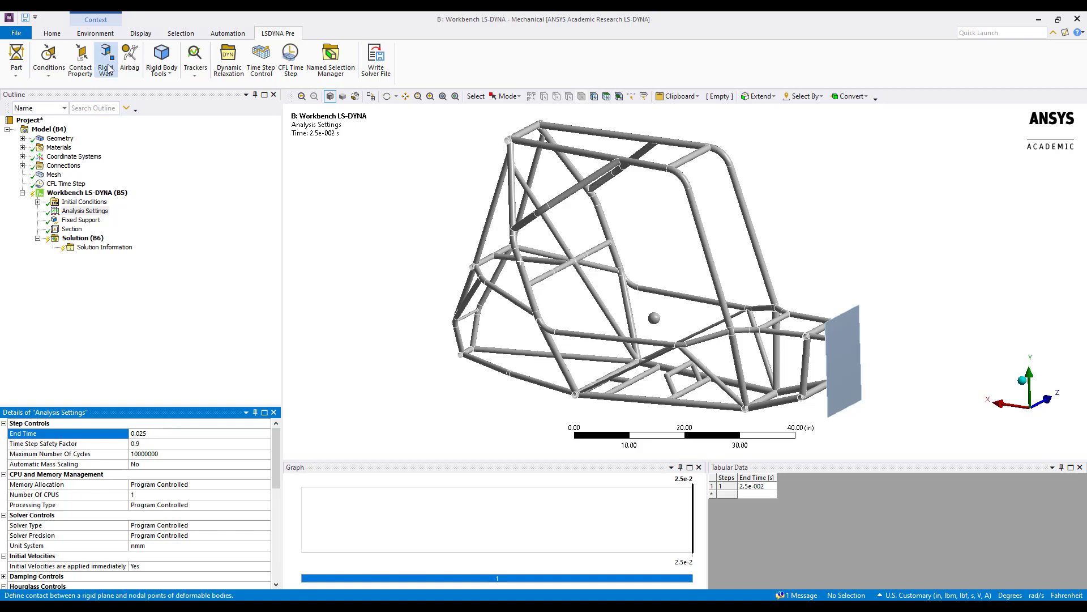
Run the LS-DYNA impact solve from the Environment tab until the status reads Done.
left_click(96, 33)
left_click(72, 52)
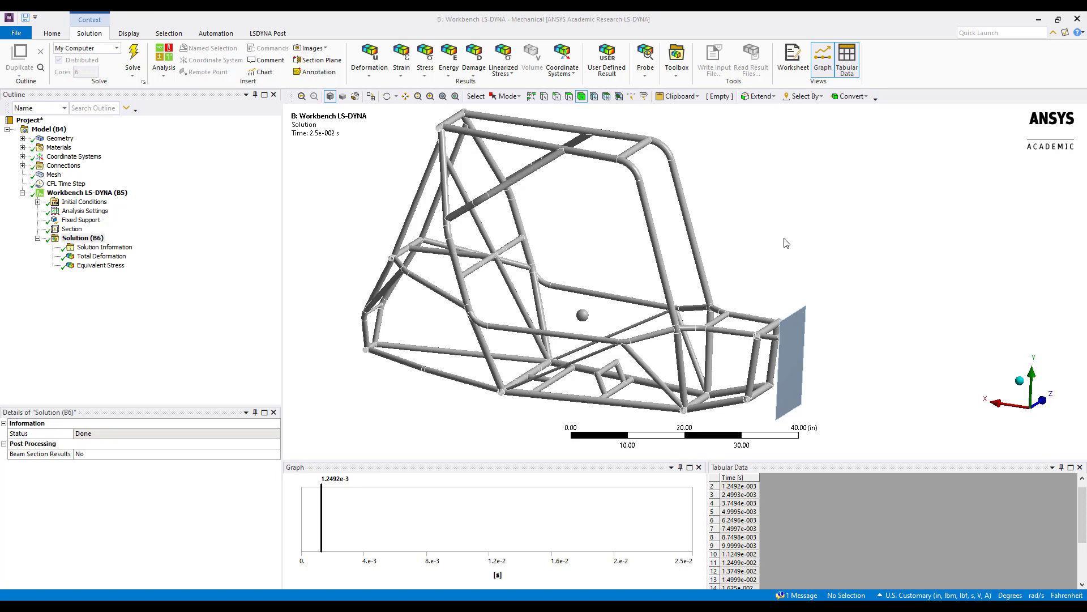
Add an X Axis Acceleration Probe on the frame and evaluate it, peaking at 6.2153e+006 in/s².
left_click(651, 72)
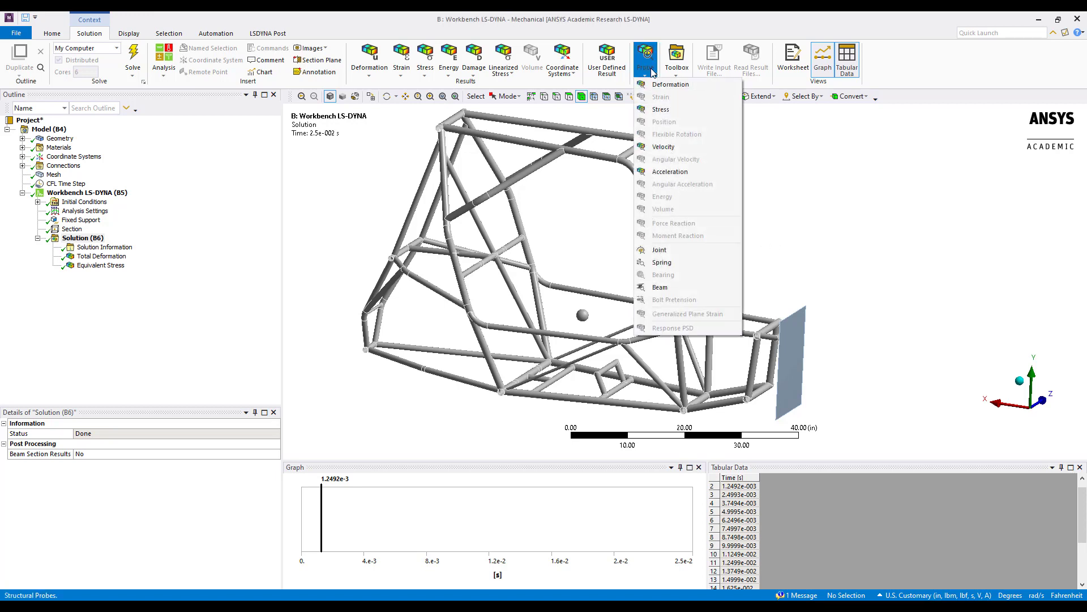
left_click(671, 172)
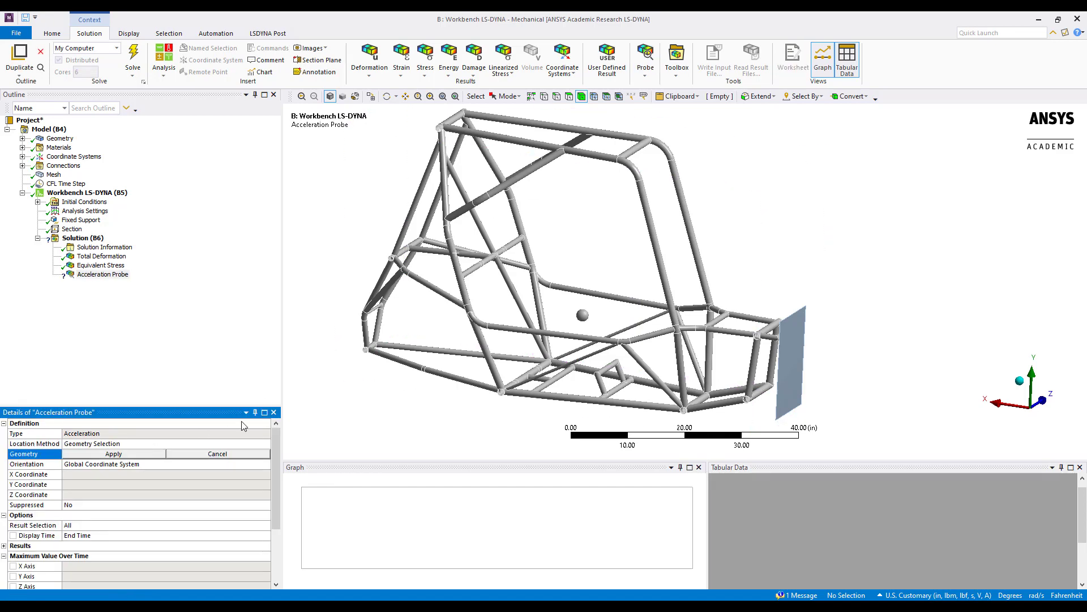
left_click(466, 292)
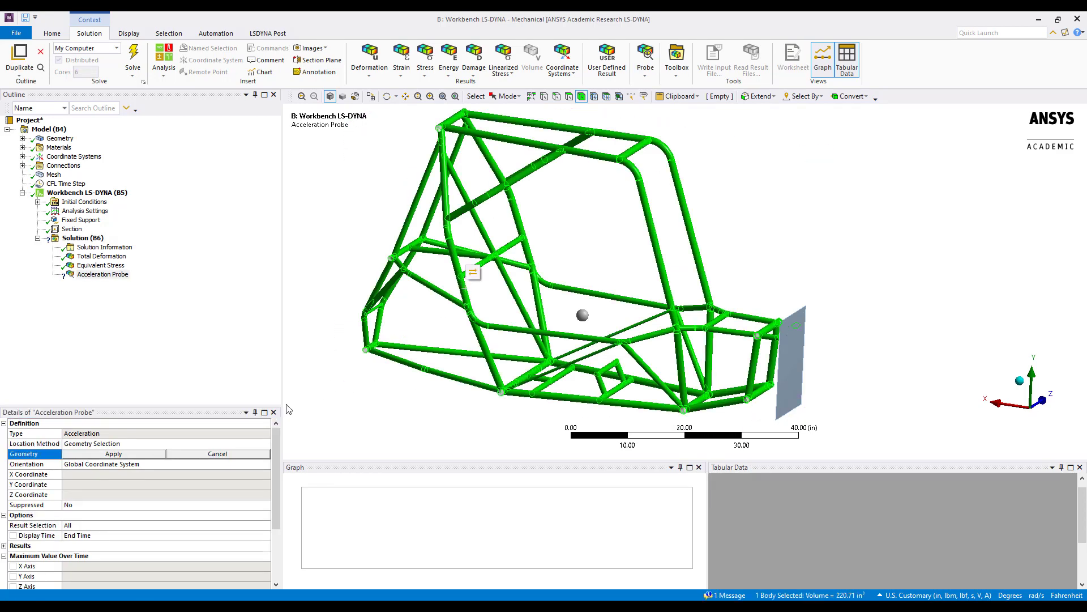
left_click(140, 455)
left_click(263, 494)
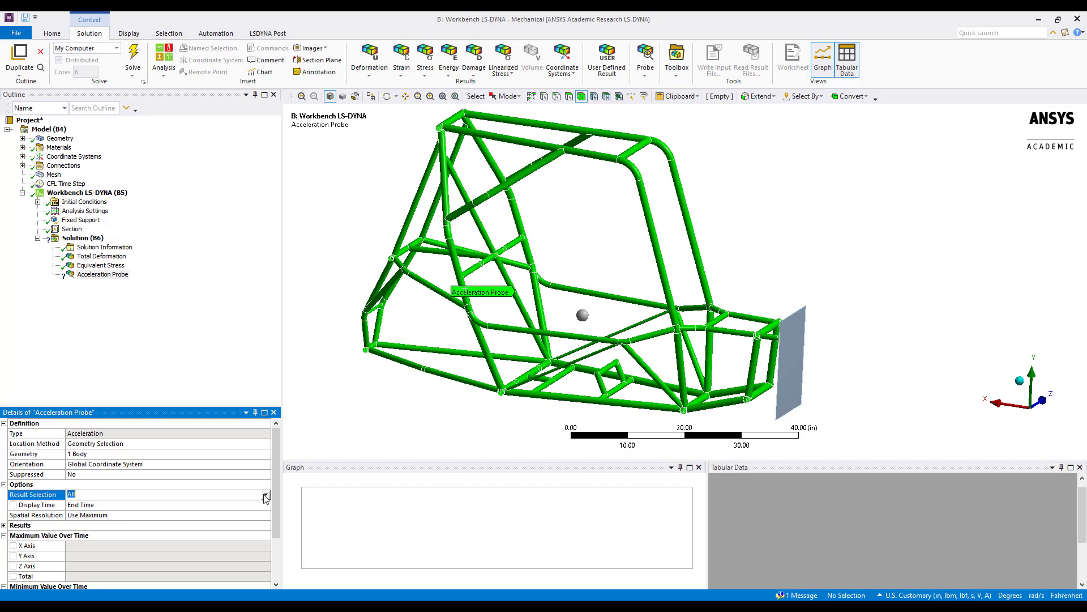
left_click(265, 494)
left_click(200, 512)
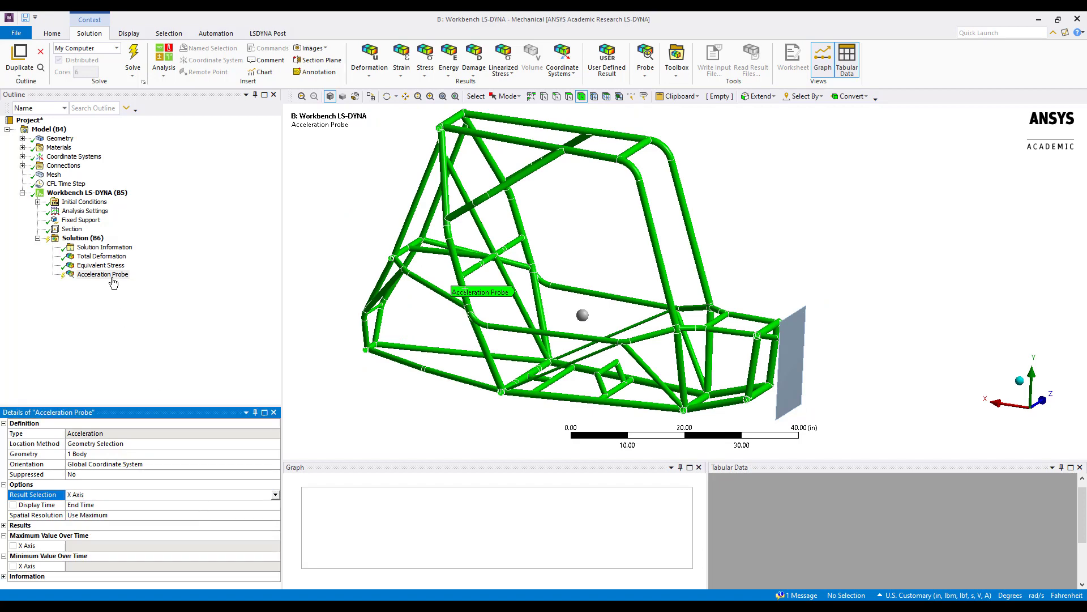
right_click(114, 277)
left_click(145, 298)
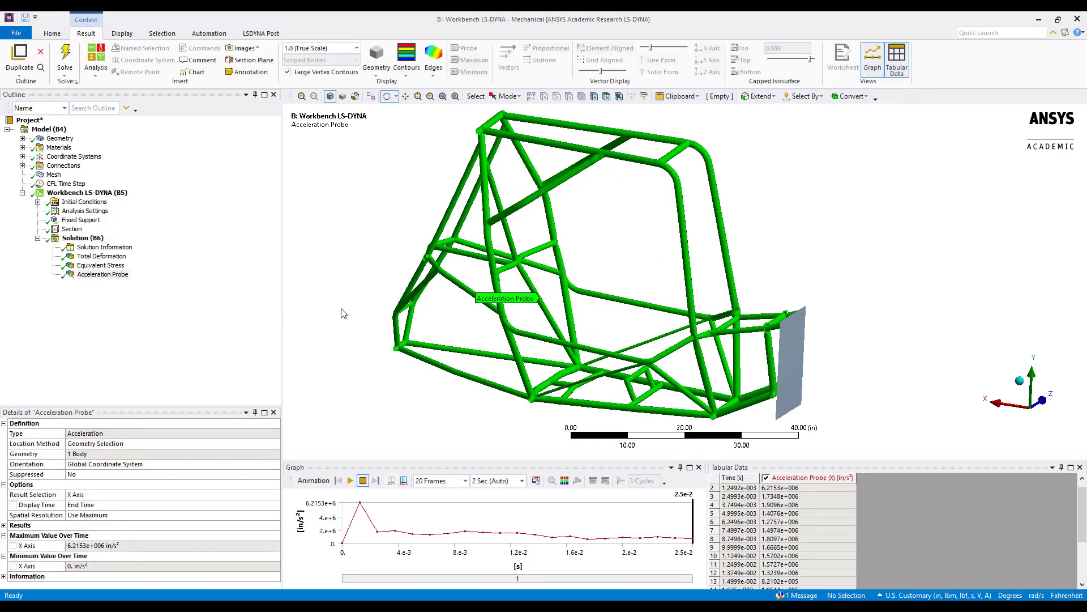
Mark the 6.2153e+006 in/s² graph peak and parameterize Maximum Value Over Time X Axis.
left_click(361, 516)
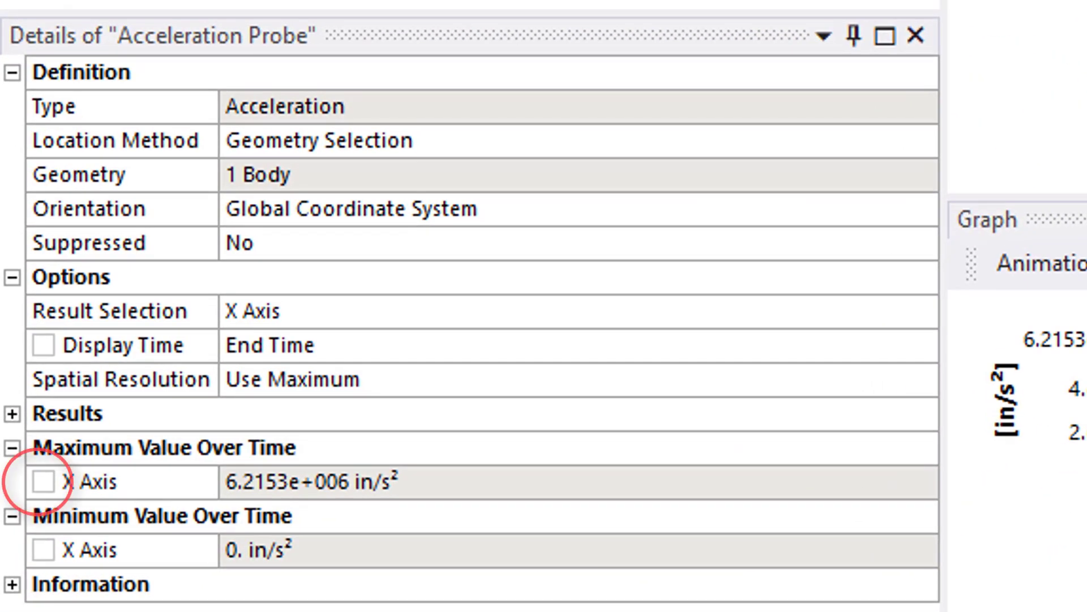
left_click(43, 482)
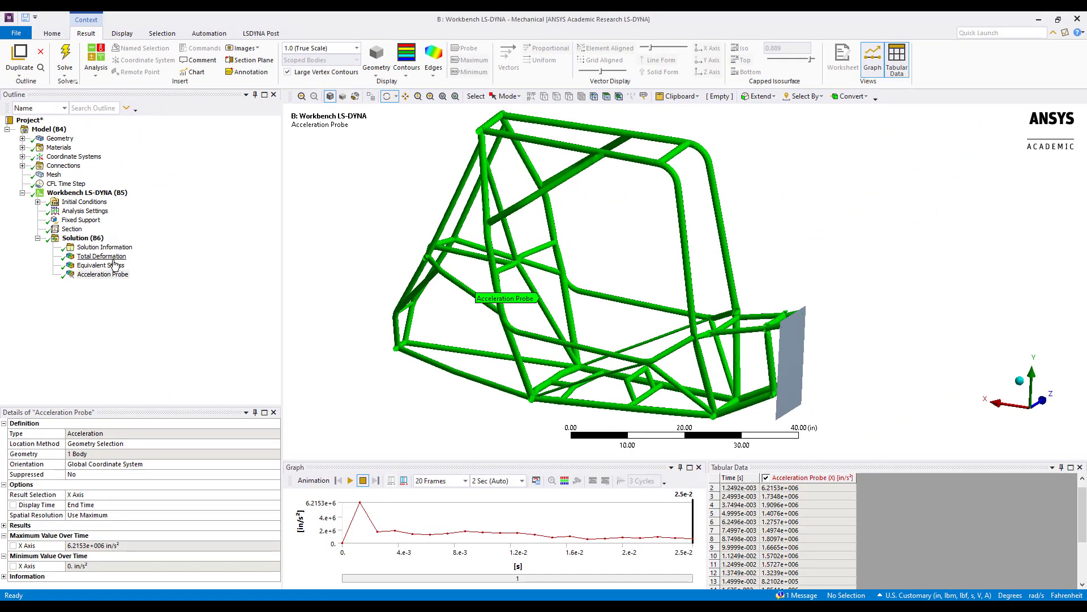
Animate the Equivalent Stress contours (34093 psi max) and zoom into the tube joints near the wall.
left_click(113, 265)
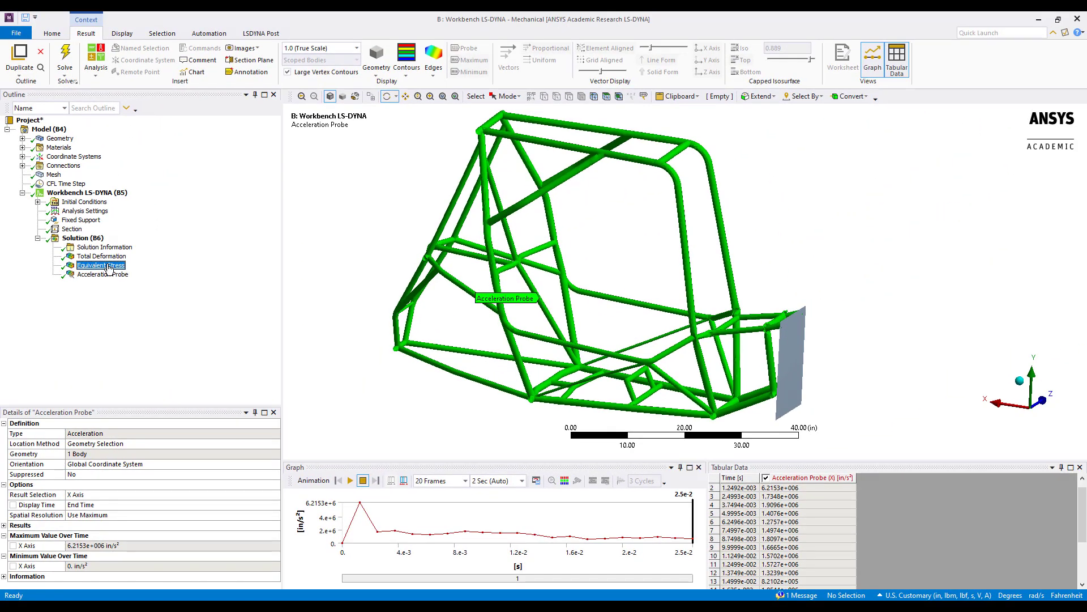
left_click(351, 481)
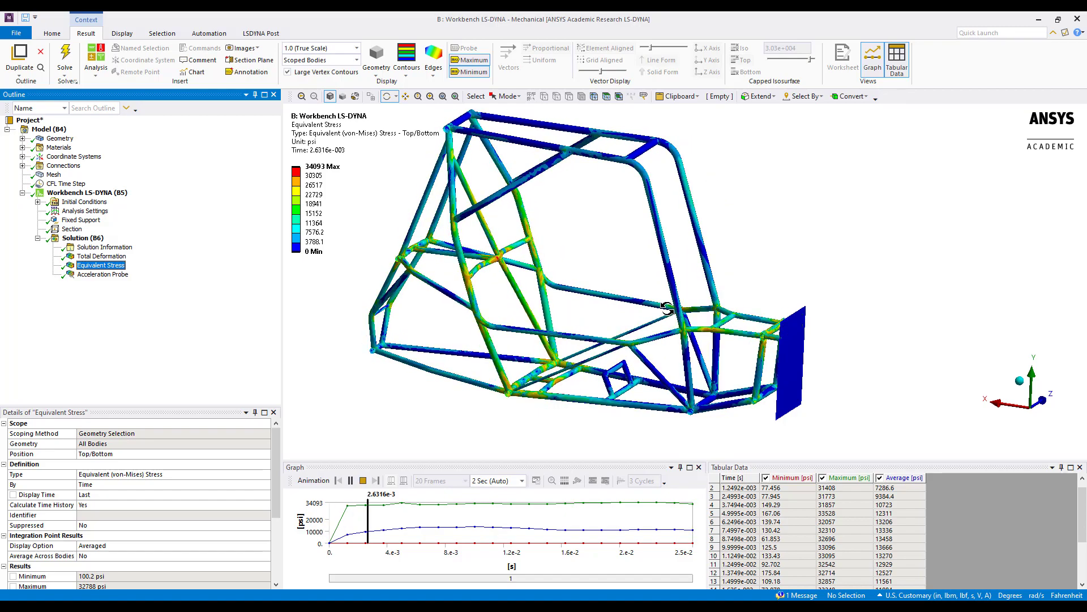
right_click_drag(643, 279, 780, 381)
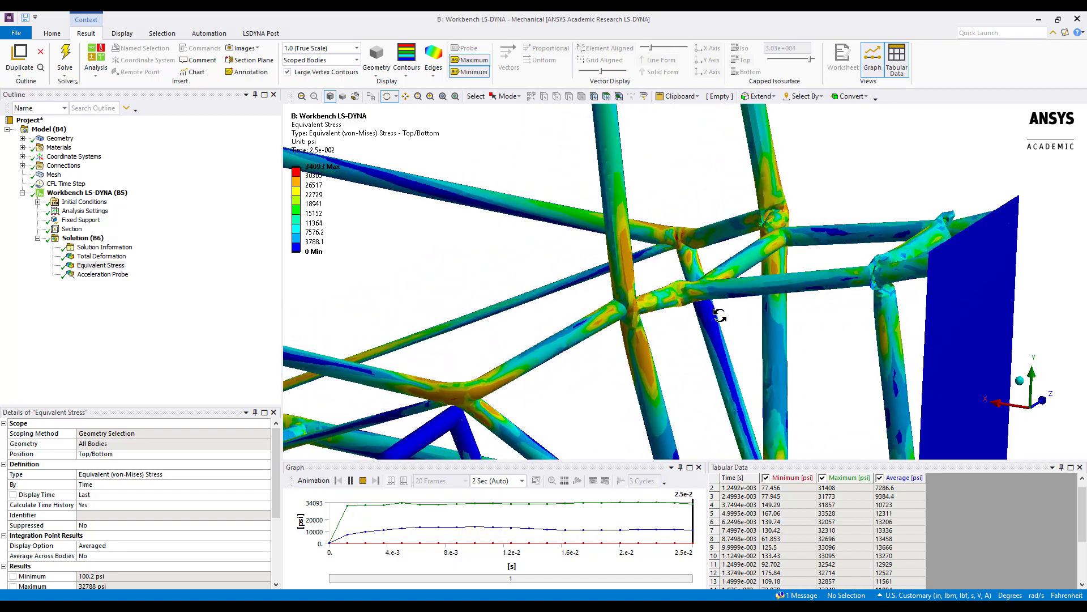
scroll(719, 315, "down", 10)
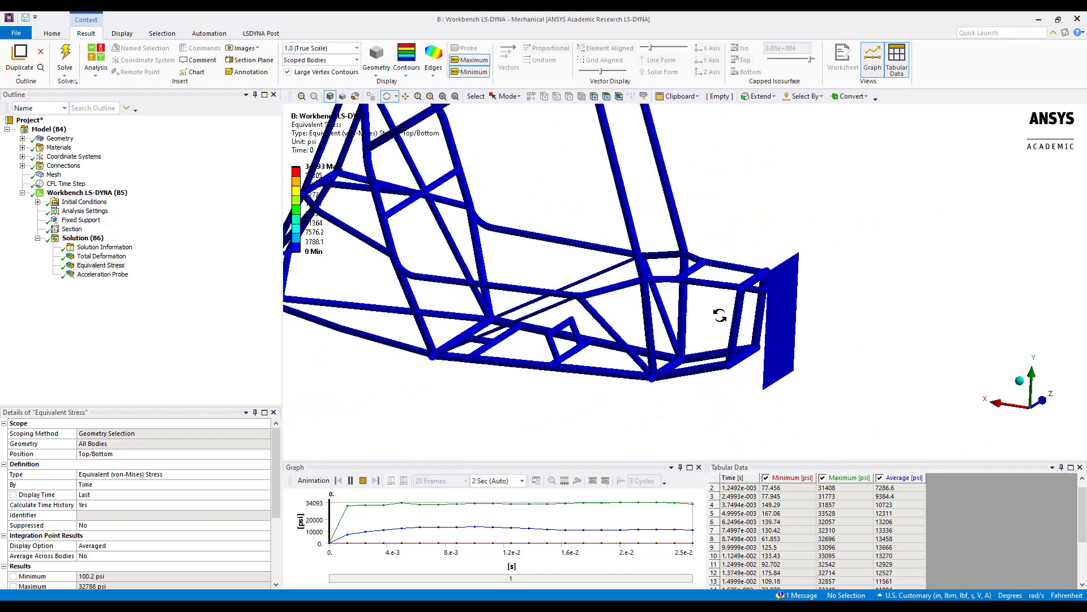
middle_click_drag(643, 231, 672, 292, "ctrl")
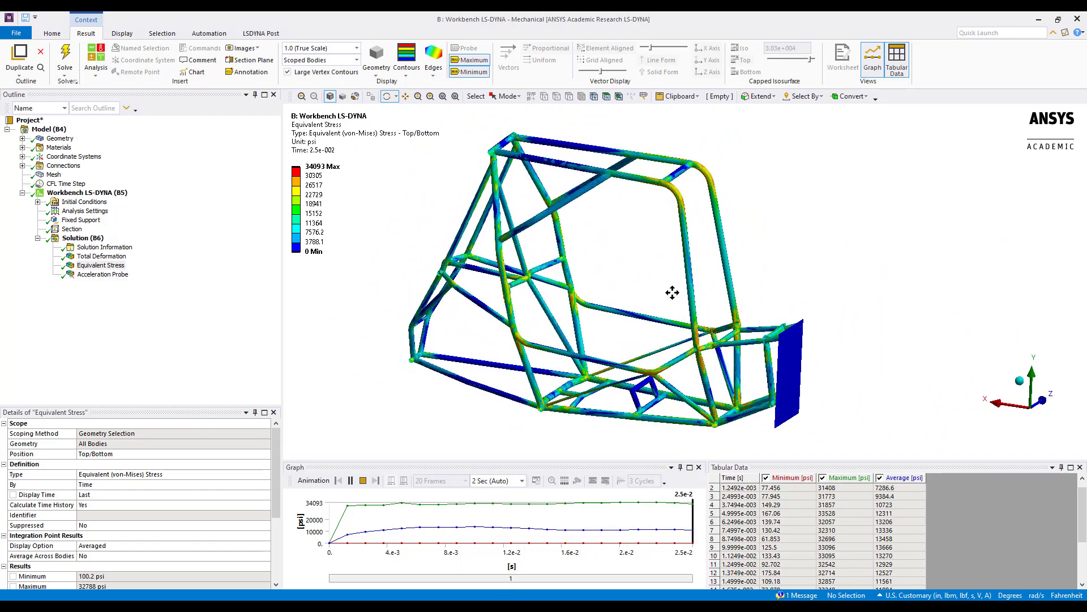